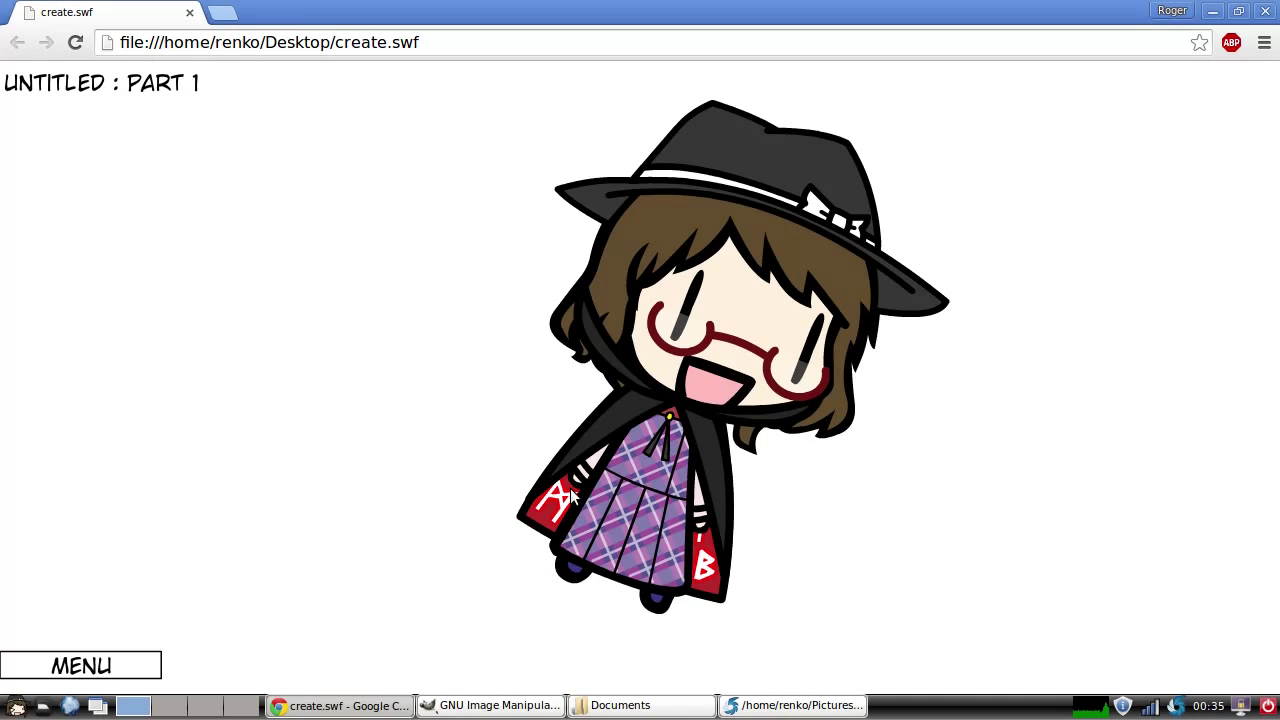
# Capture a screenshot of the region around the character with Shutter and open the capture in GIMP.
pyautogui.click(636, 520)
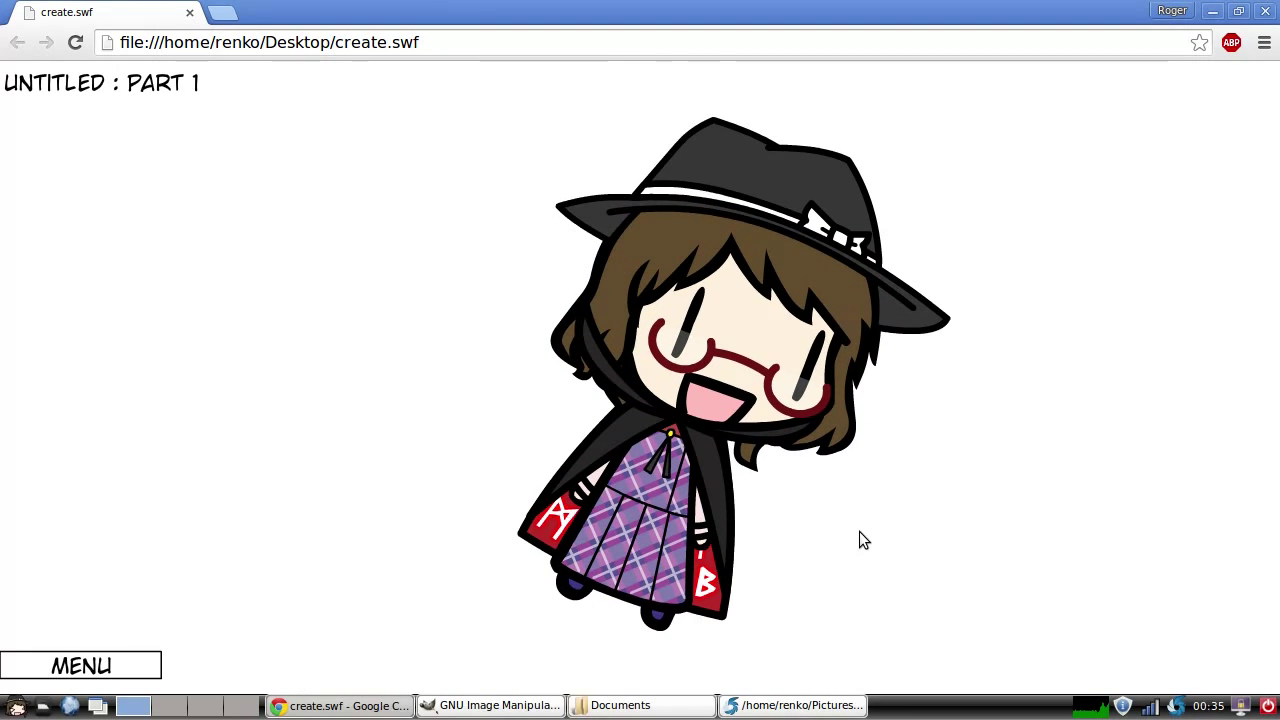
pyautogui.click(762, 705)
pyautogui.click(372, 154)
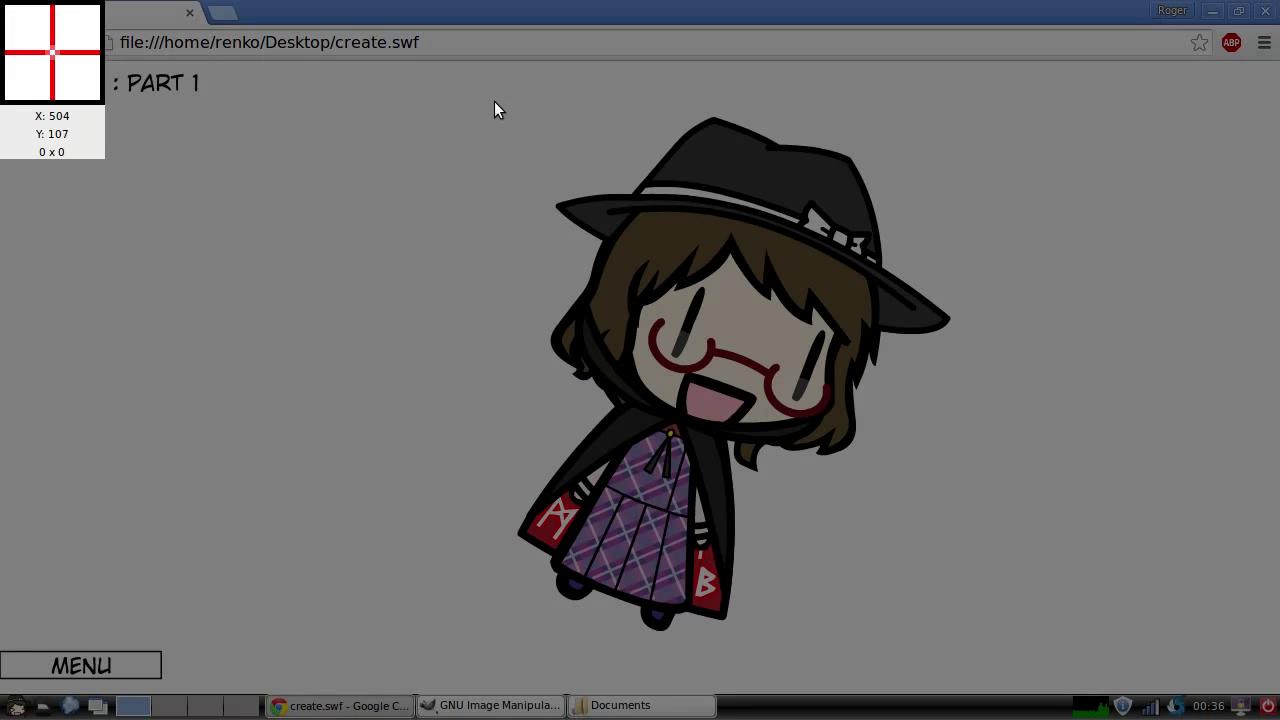
pyautogui.moveTo(452, 80); pyautogui.dragTo(995, 657)
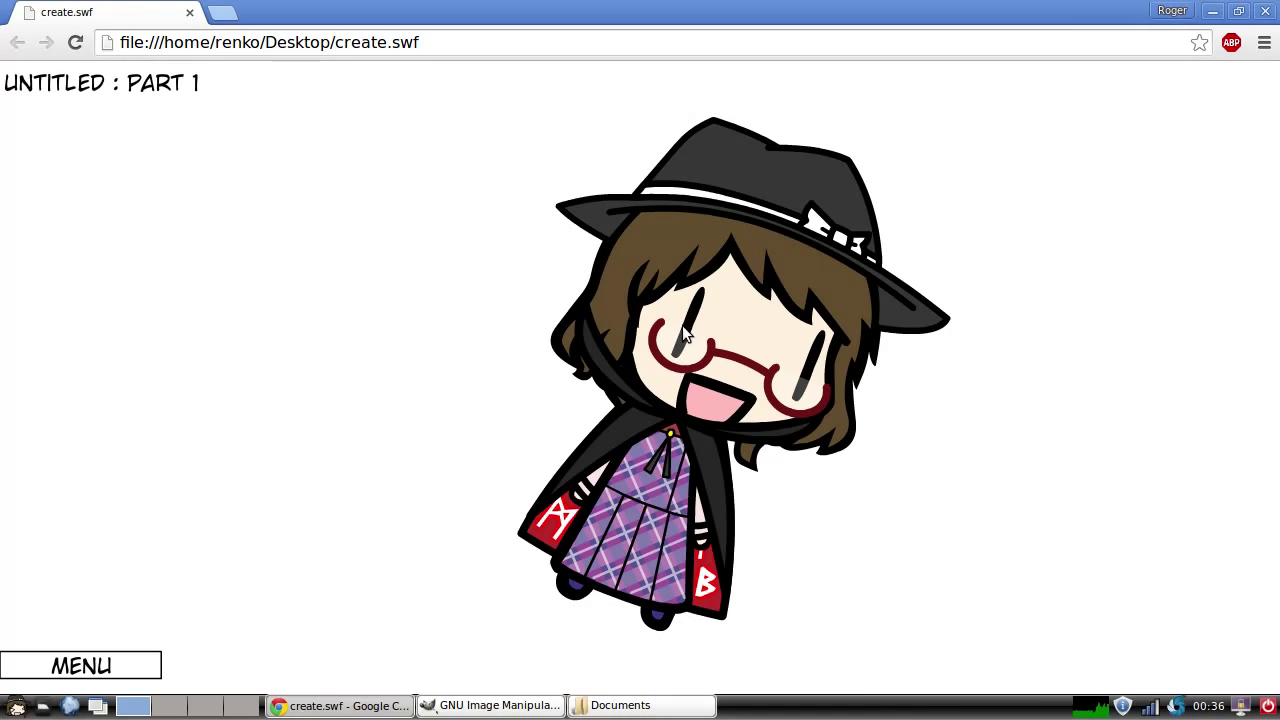
pyautogui.moveTo(493, 708); pyautogui.dragTo(493, 438)
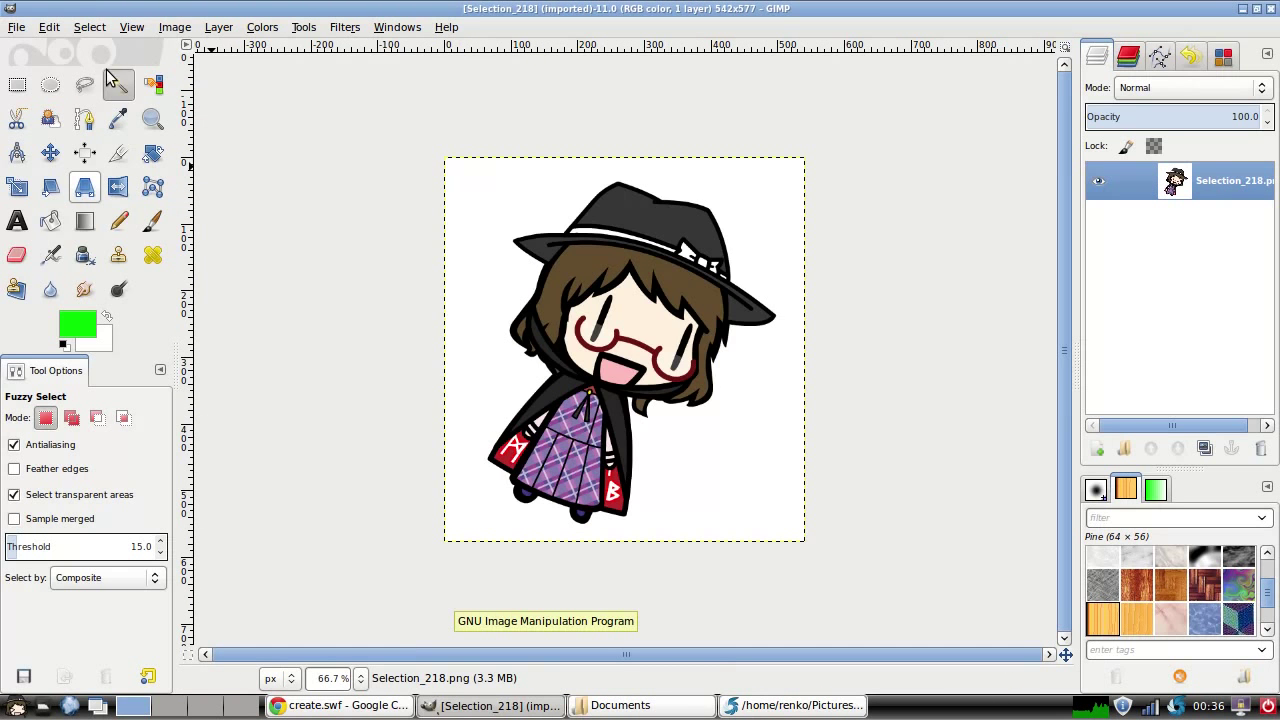
# Make the white background around the character transparent using Fuzzy Select and an added alpha channel.
pyautogui.click(465, 210)
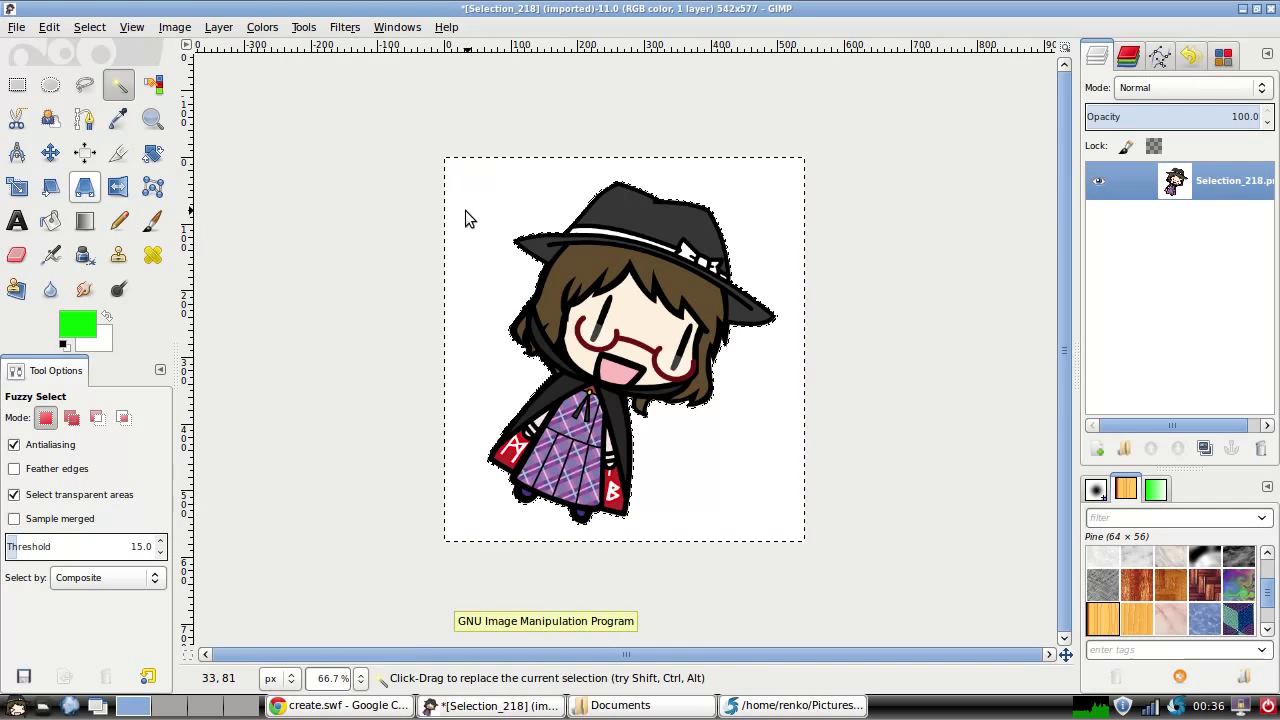
pyautogui.rightClick(1215, 195)
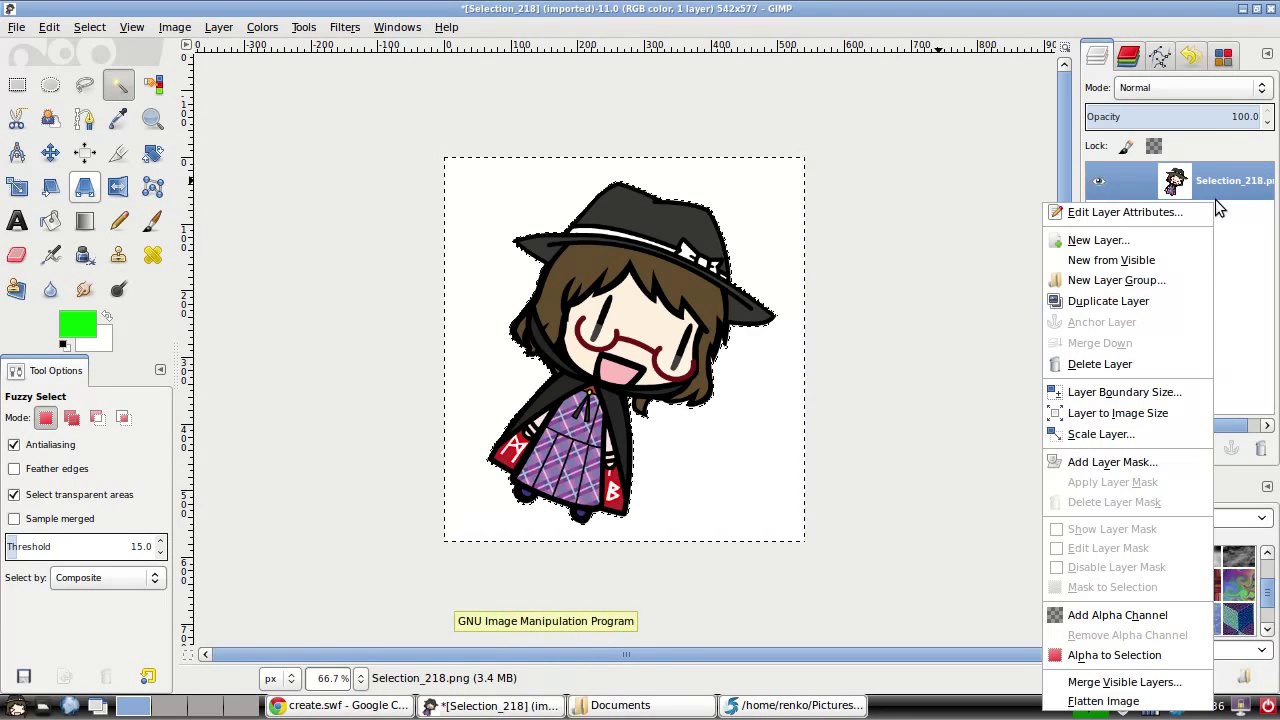
pyautogui.click(1090, 625)
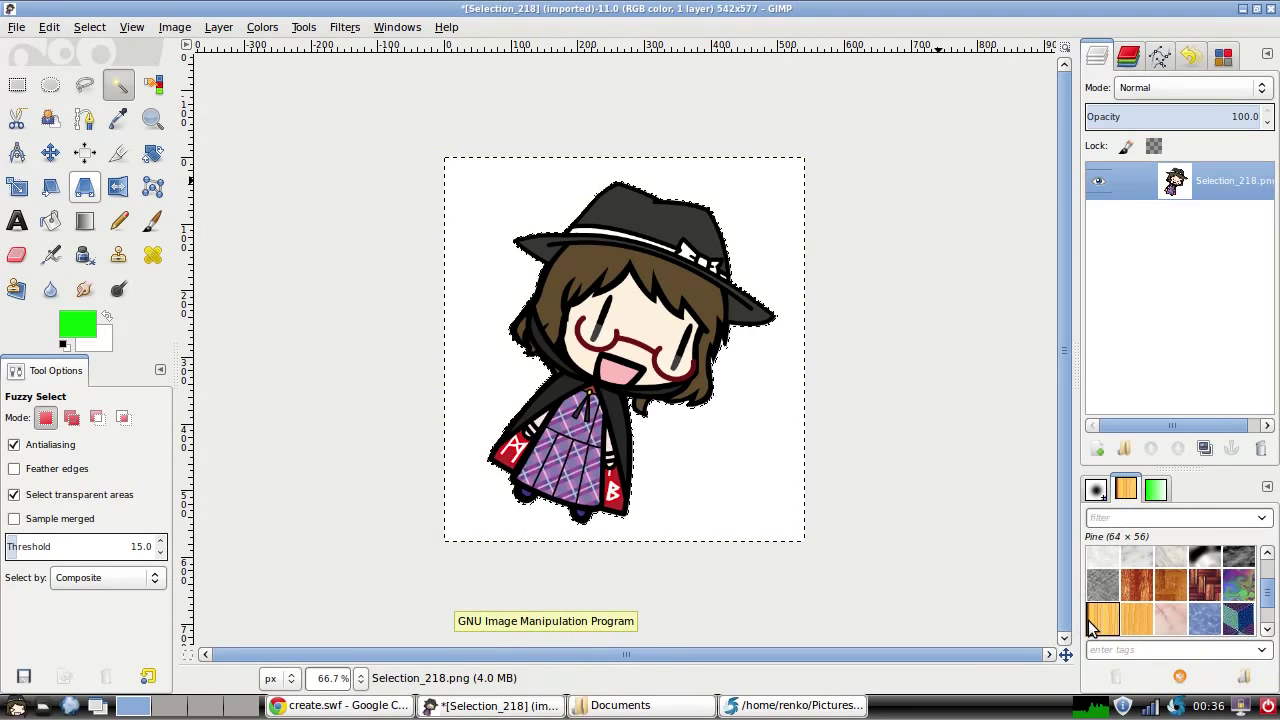
pyautogui.press('Delete')
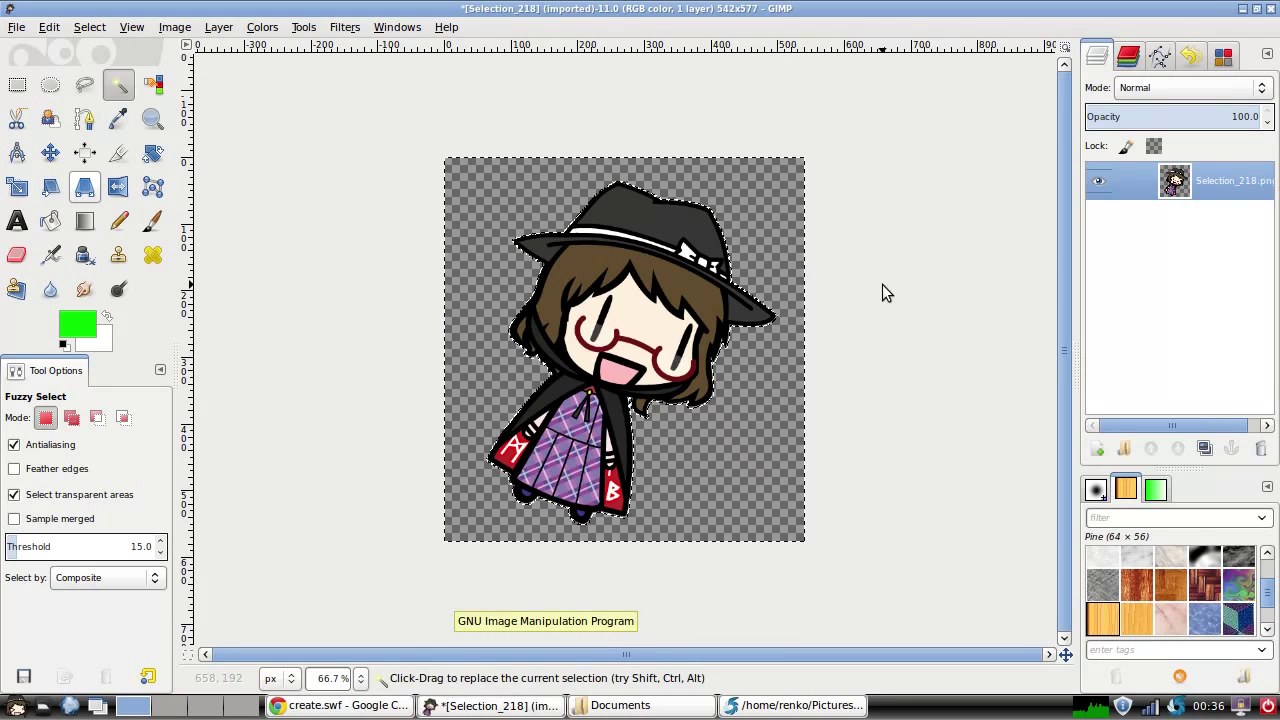
# Examine the cut-out edge along the top of the hat at 400% zoom, and return to 100%.
pyautogui.click(360, 678)
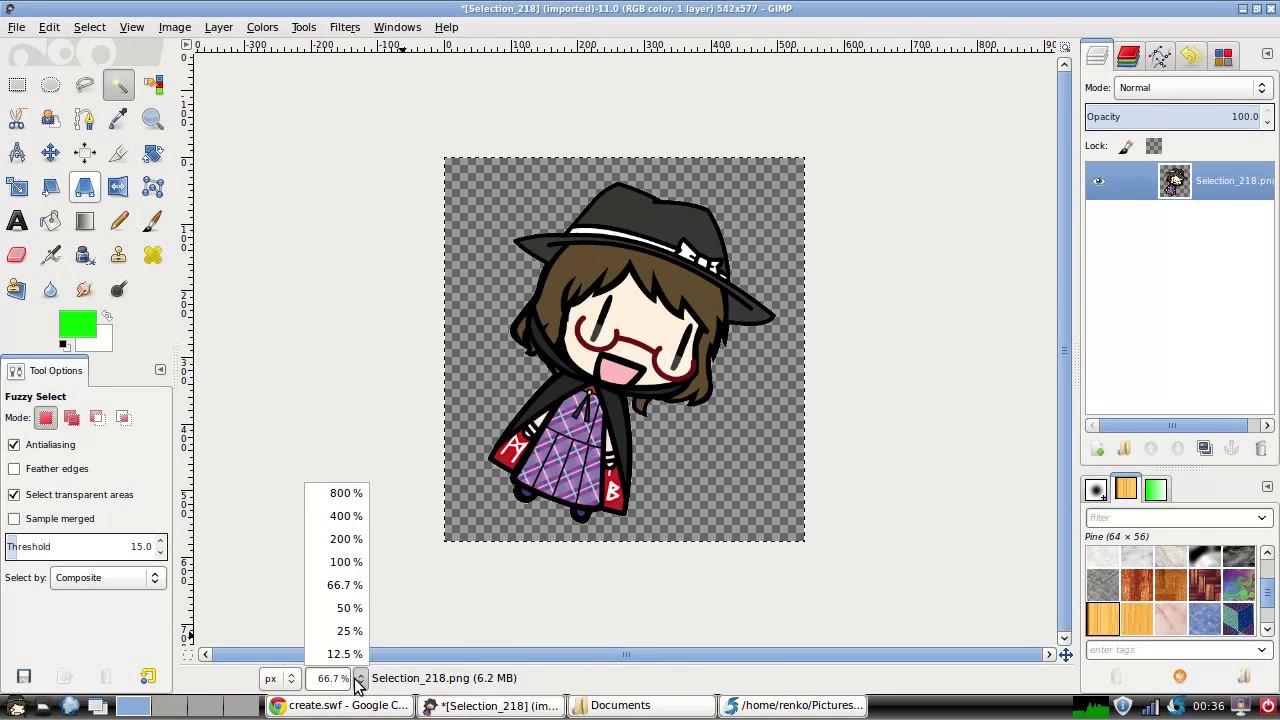
pyautogui.click(345, 516)
pyautogui.scroll(10, 587, 393)
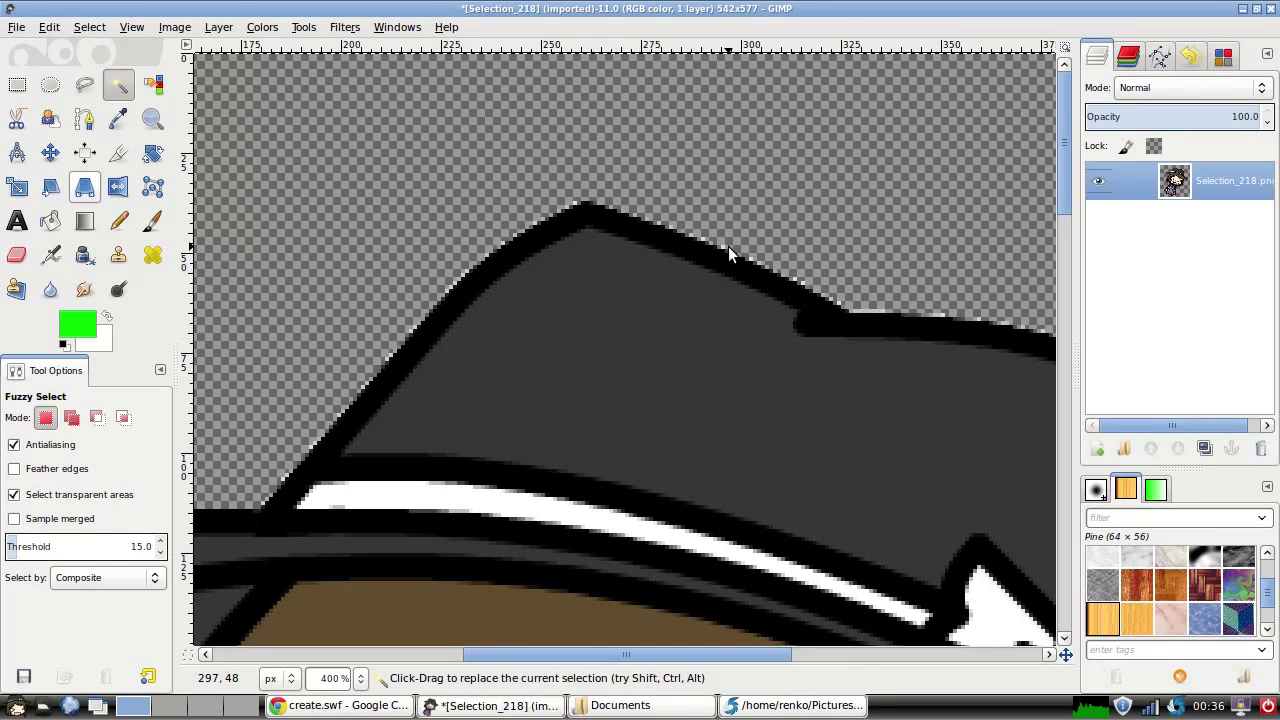
pyautogui.click(360, 678)
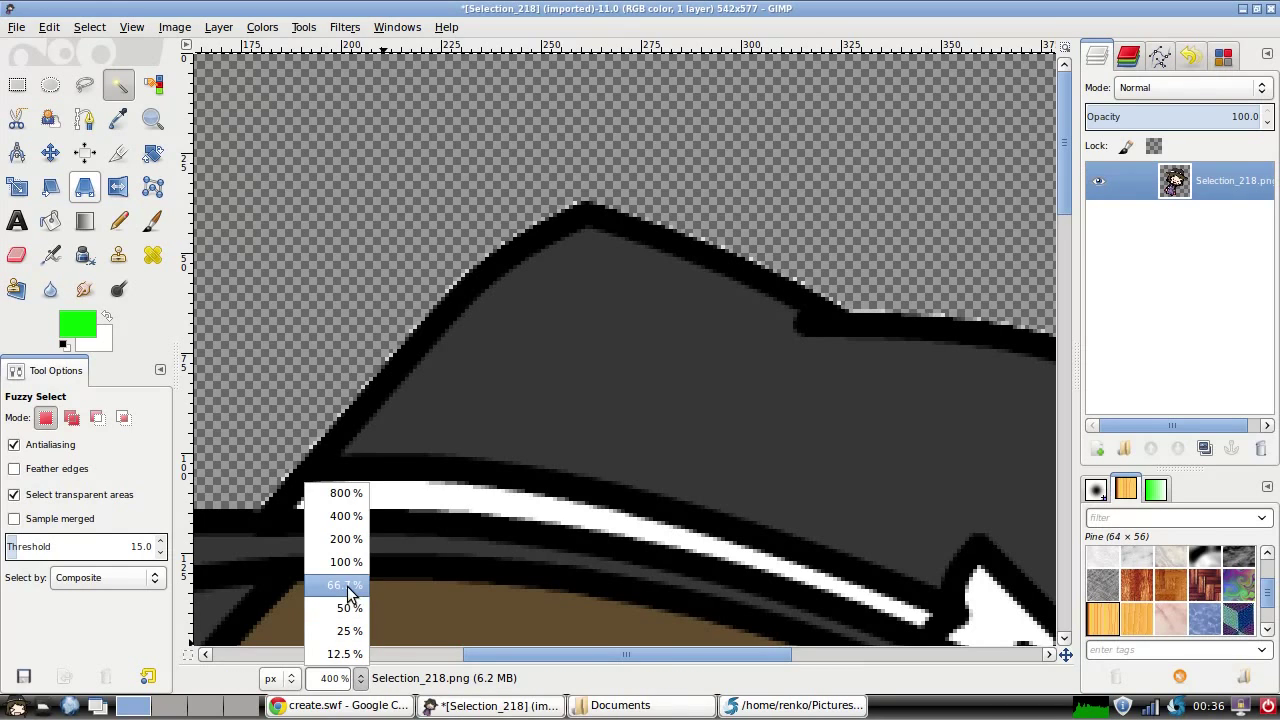
pyautogui.click(346, 561)
# Close the captured character image and discard its changes.
pyautogui.click(18, 28)
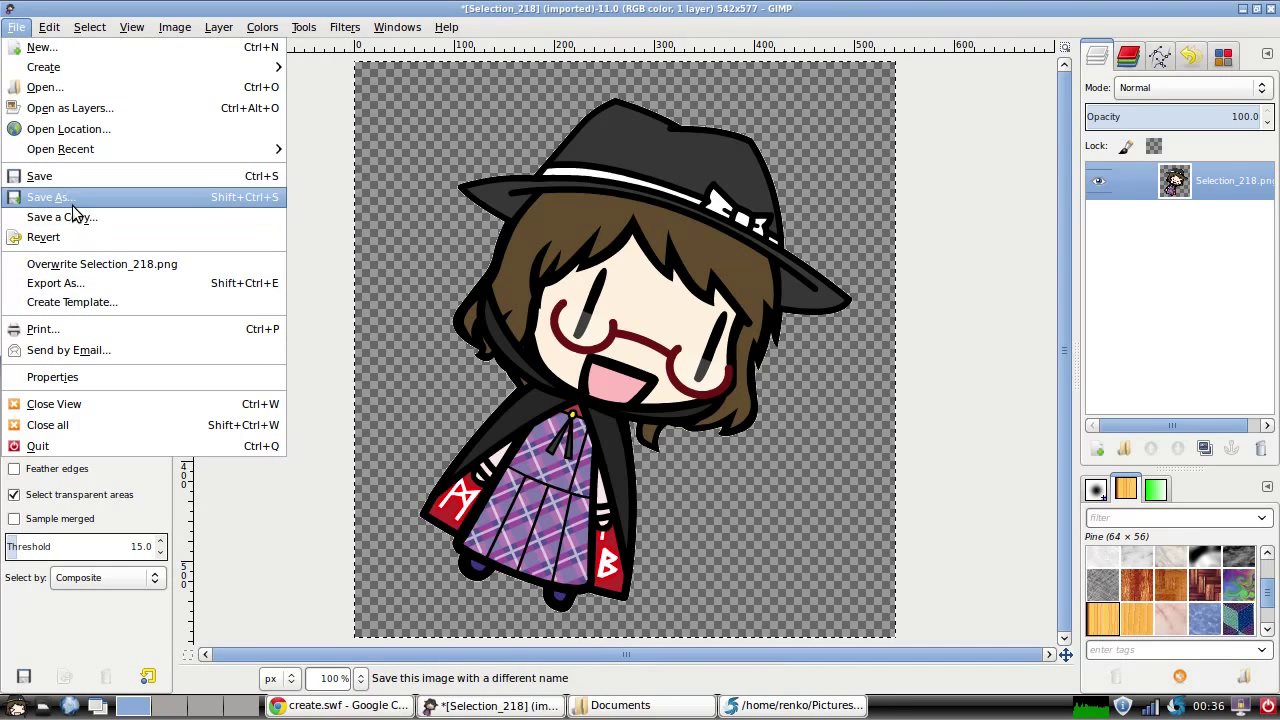
pyautogui.click(62, 404)
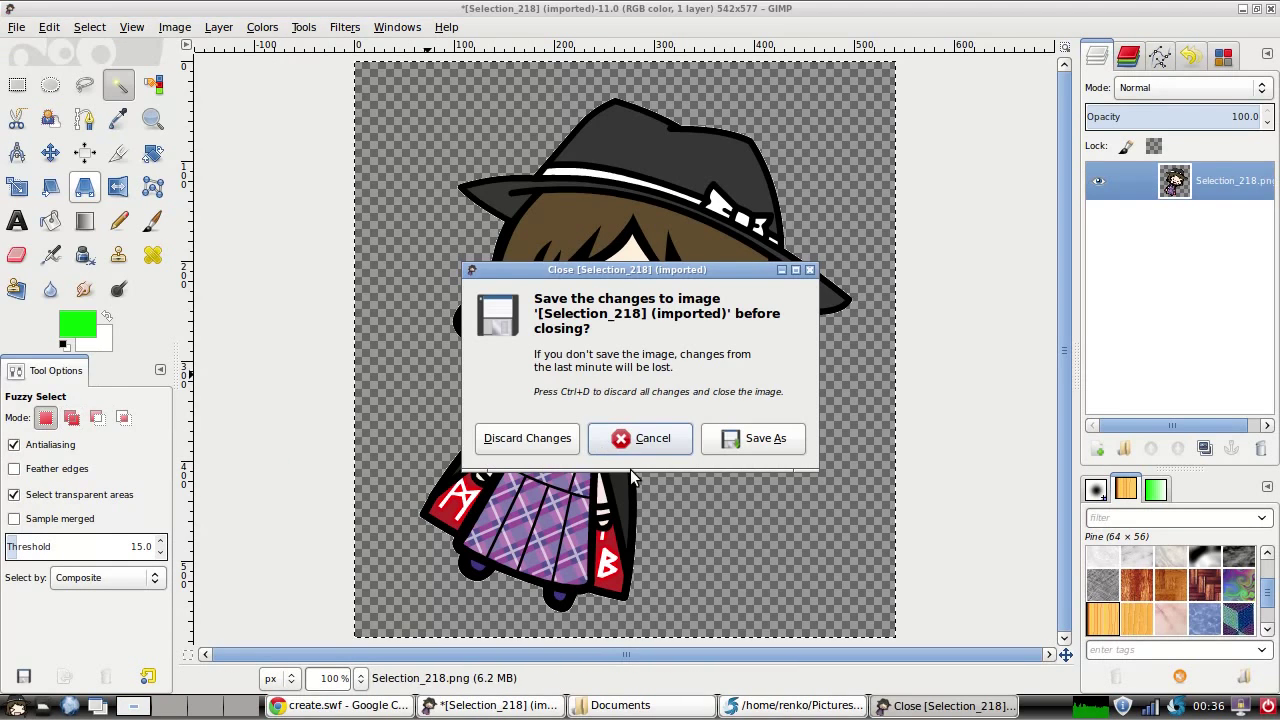
pyautogui.click(533, 438)
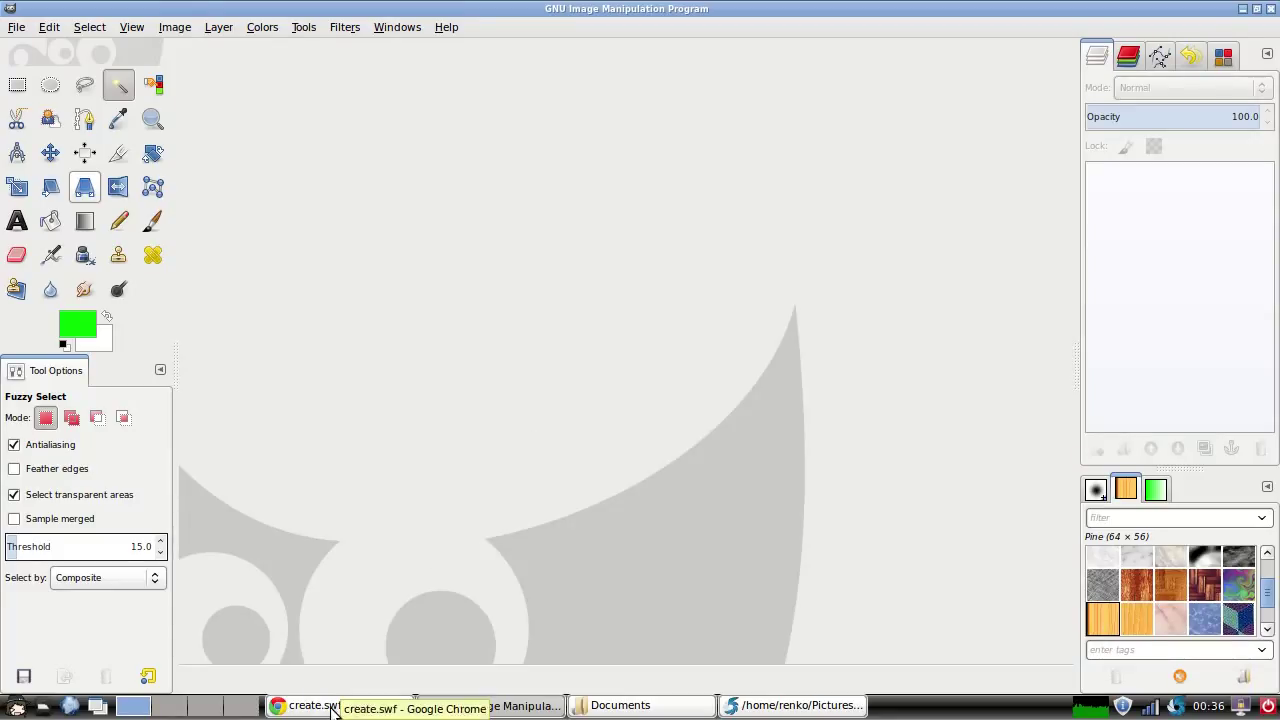
# Create a new blank image 1280 px wide and 600 px high.
pyautogui.click(17, 27)
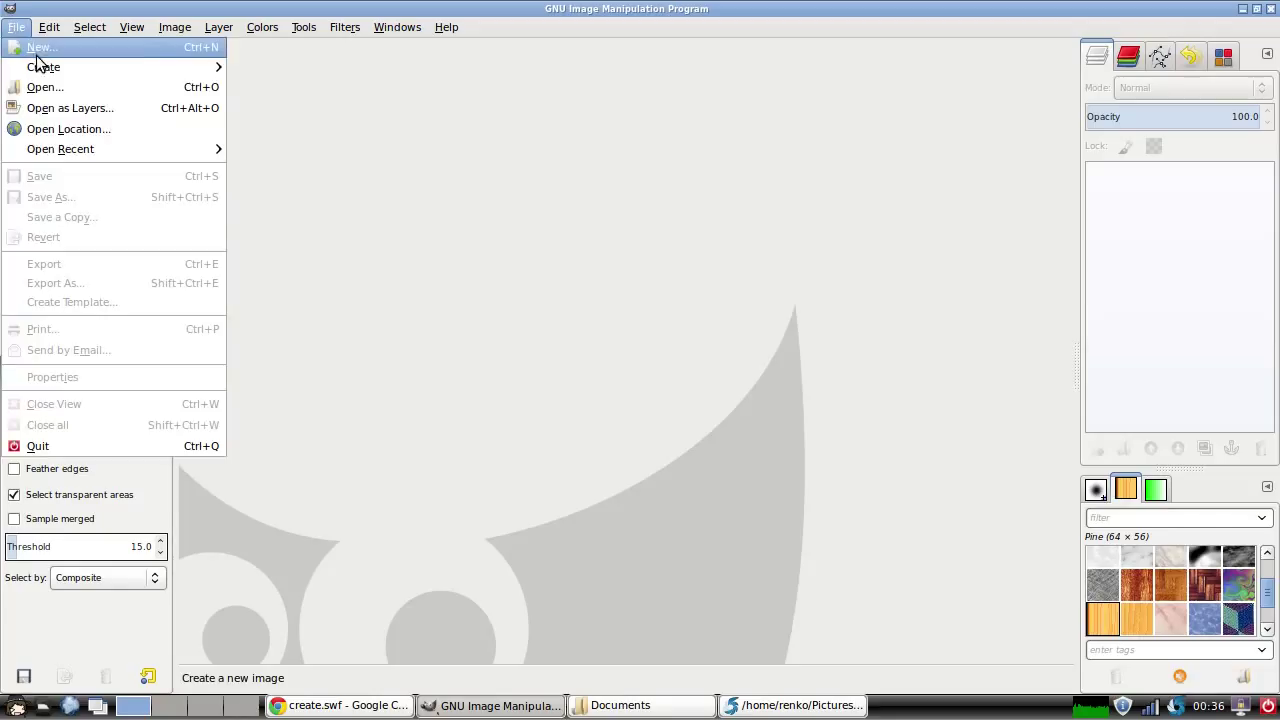
pyautogui.click(152, 47)
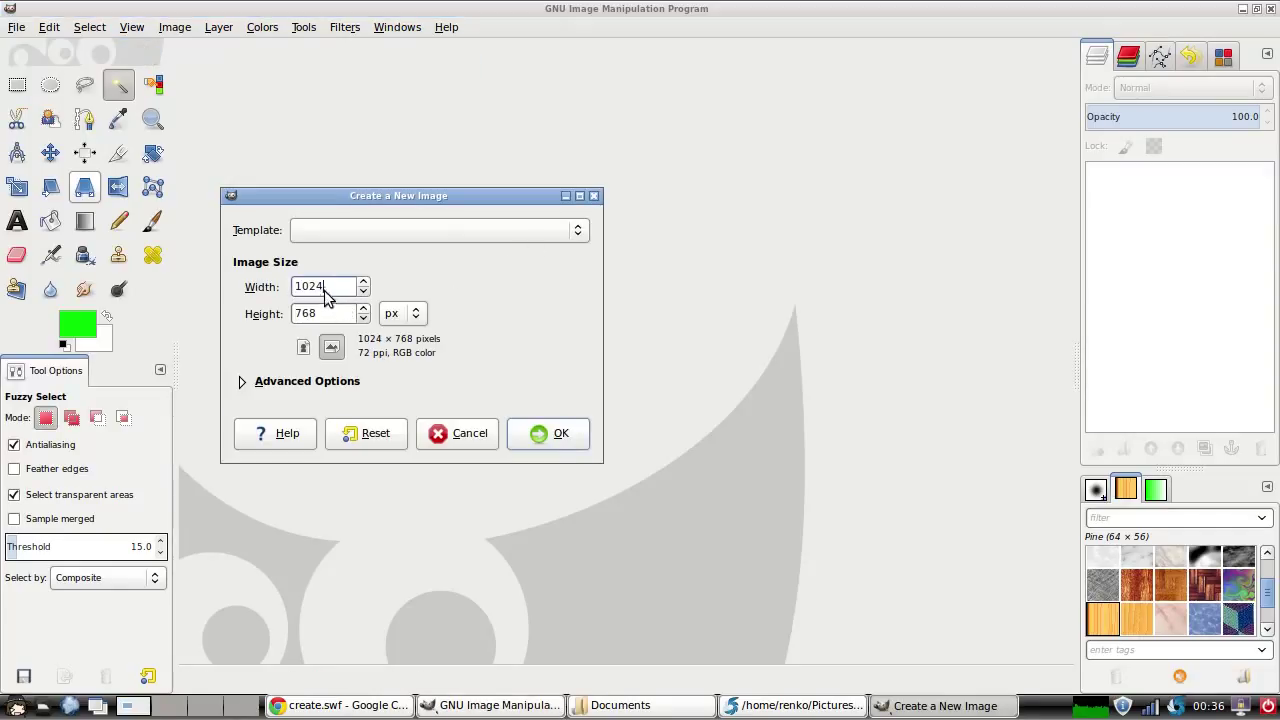
pyautogui.click(347, 703)
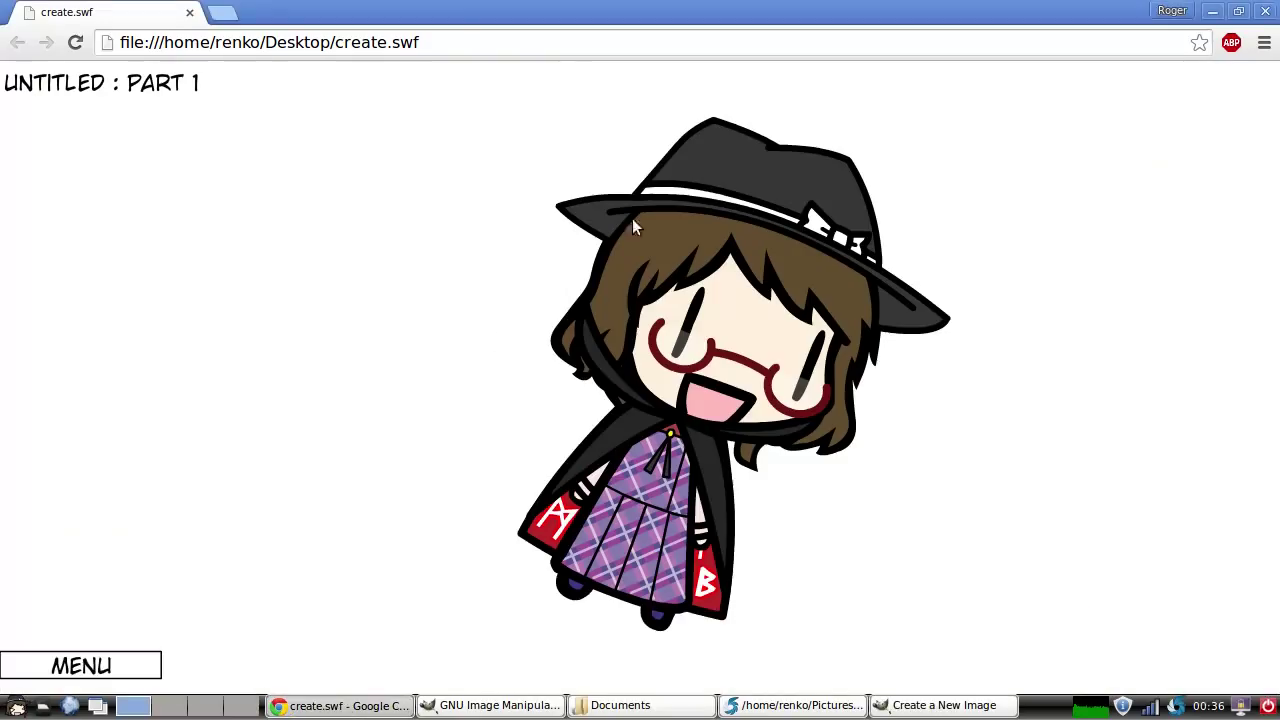
pyautogui.click(897, 705)
pyautogui.press('BackSpace')
pyautogui.press('BackSpace')
pyautogui.press('BackSpace')
pyautogui.write('280')
pyautogui.press('Tab')
pyautogui.write('600')
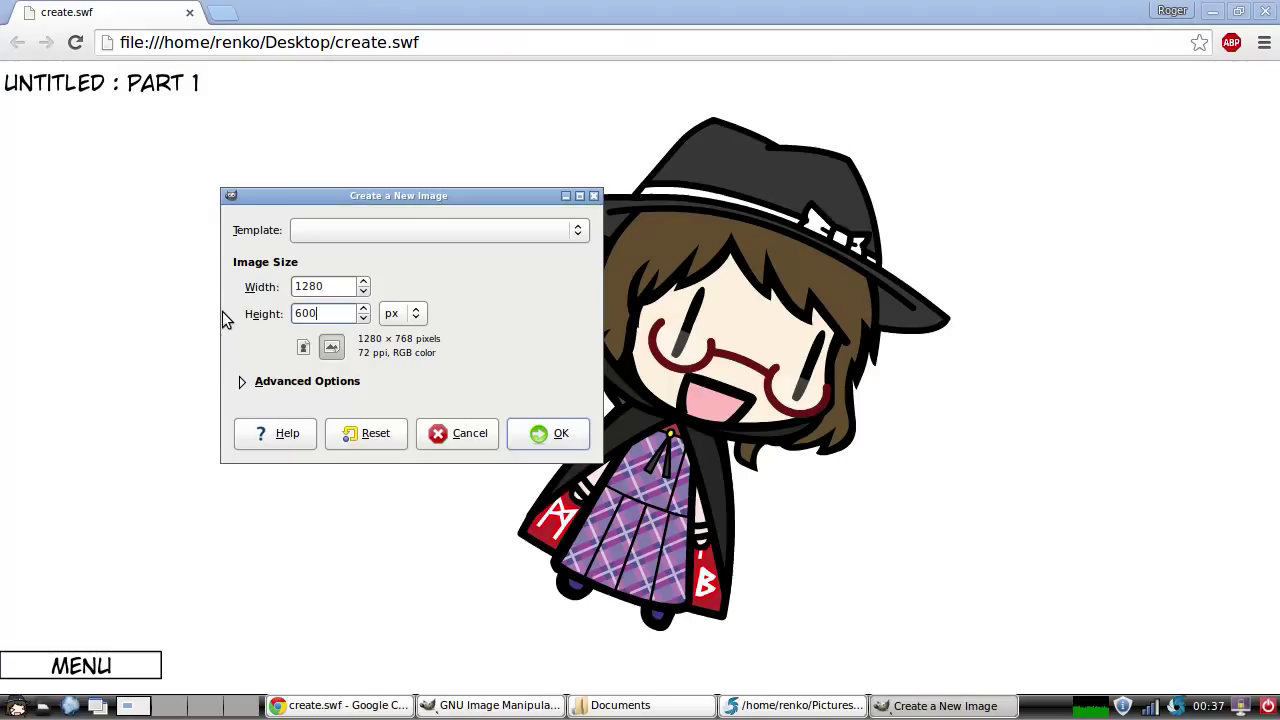
pyautogui.click(540, 434)
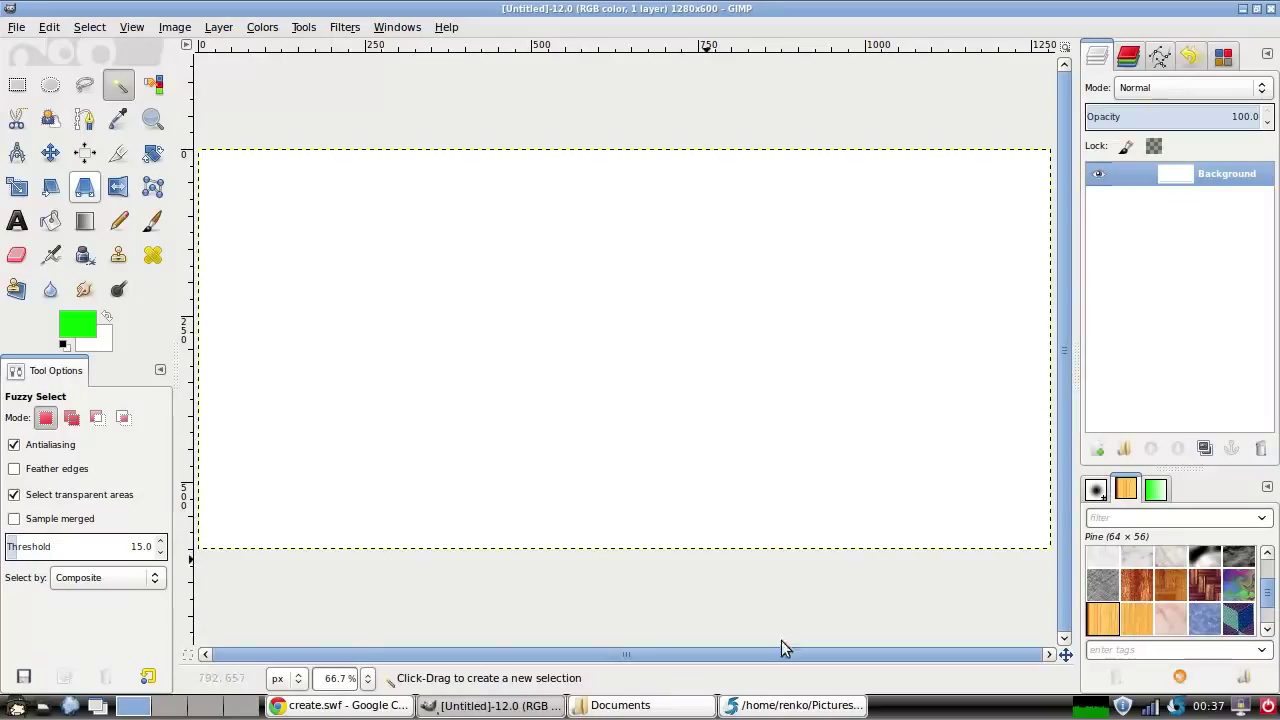
pyautogui.click(368, 679)
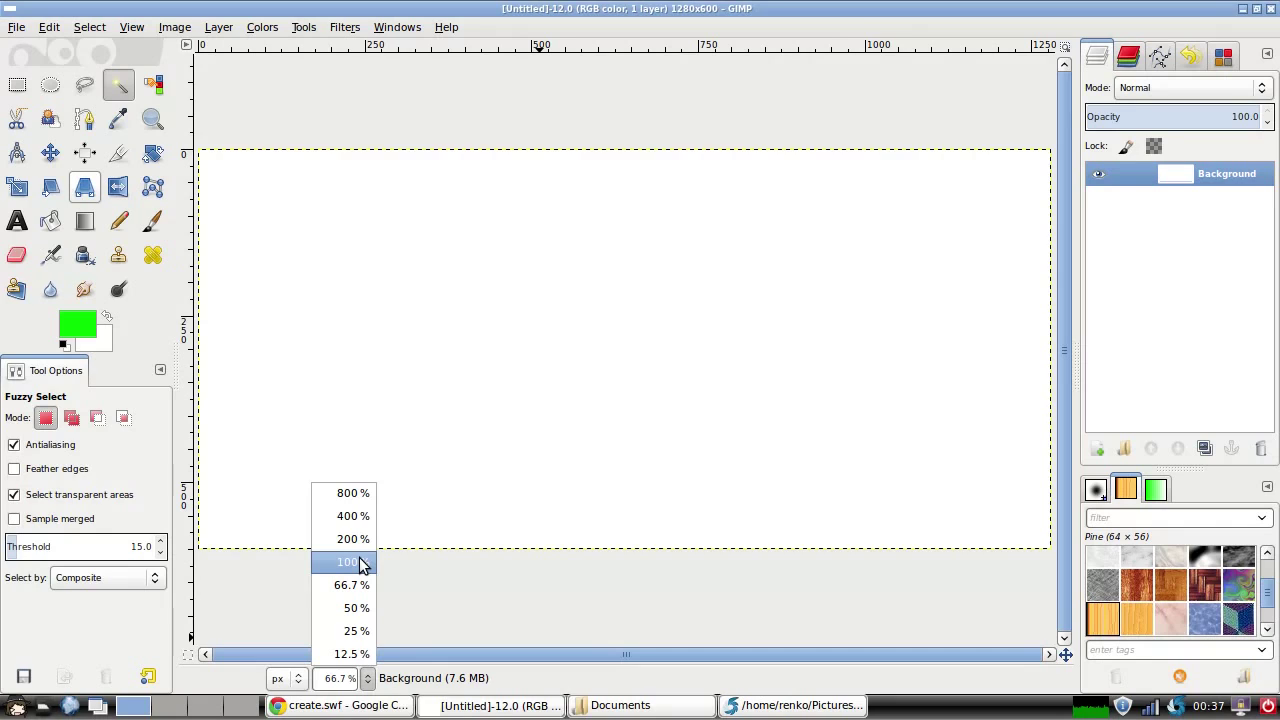
pyautogui.click(512, 692)
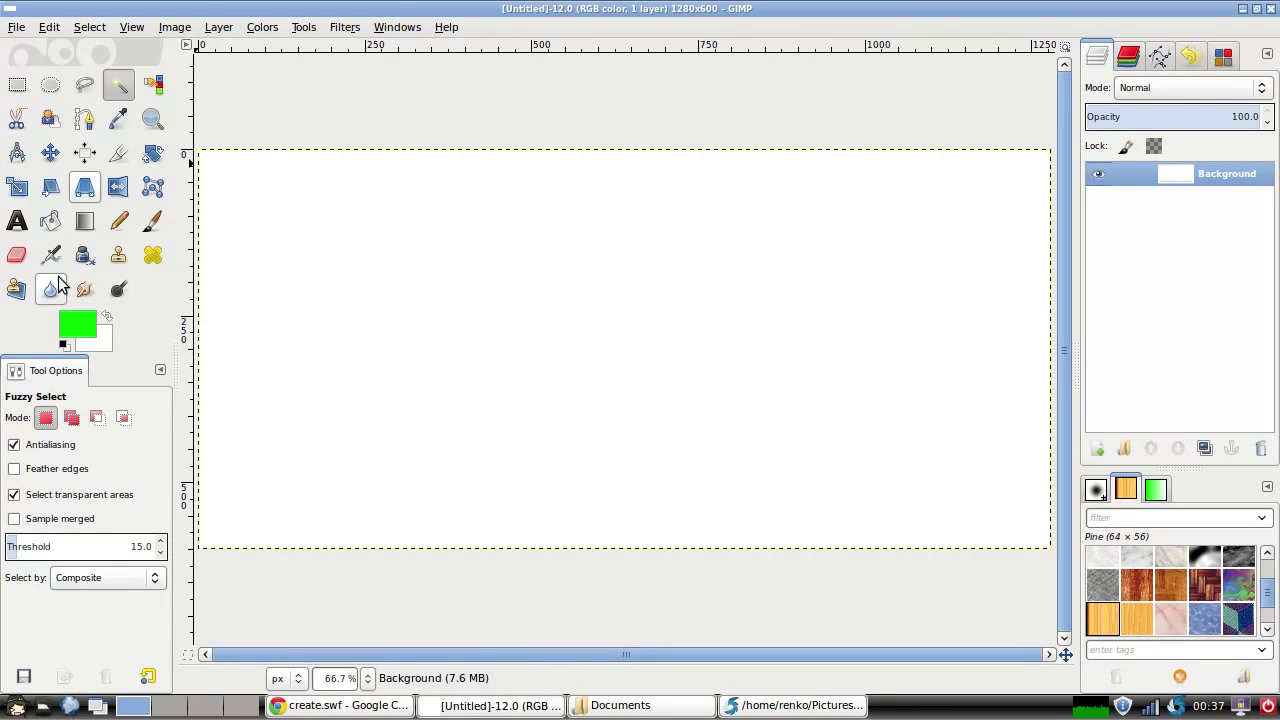
pyautogui.click(340, 705)
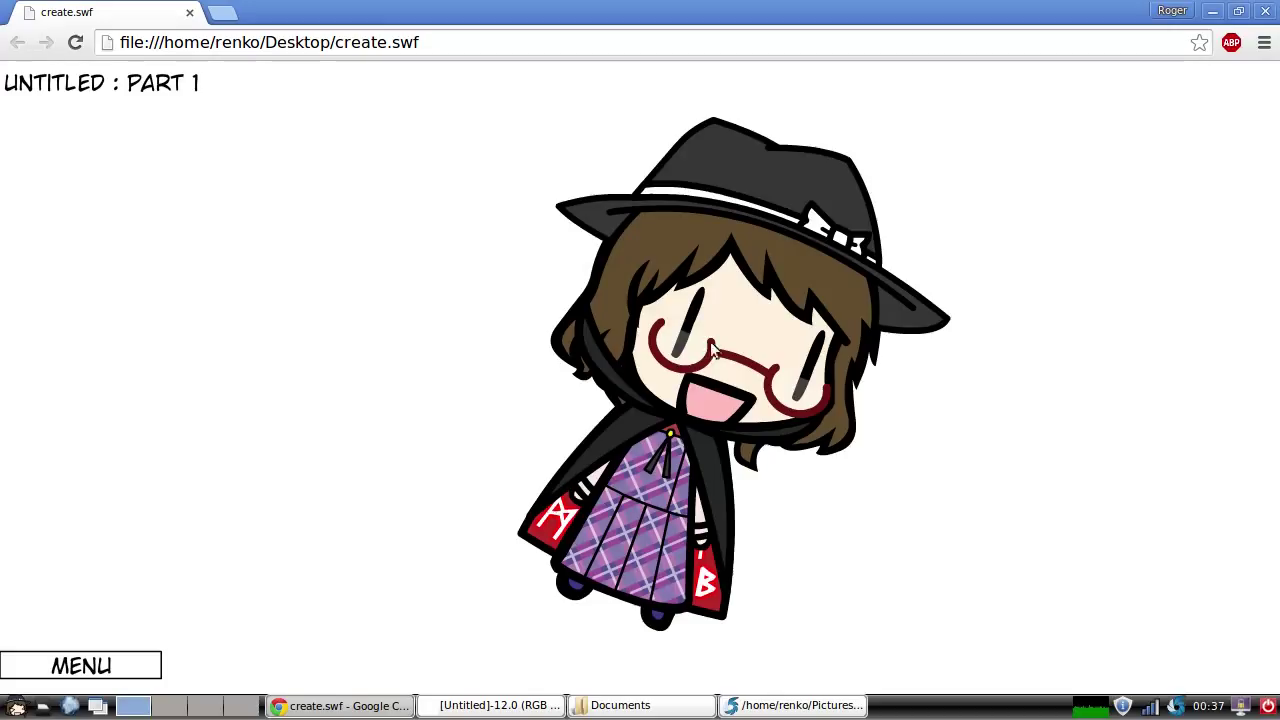
pyautogui.click(641, 510)
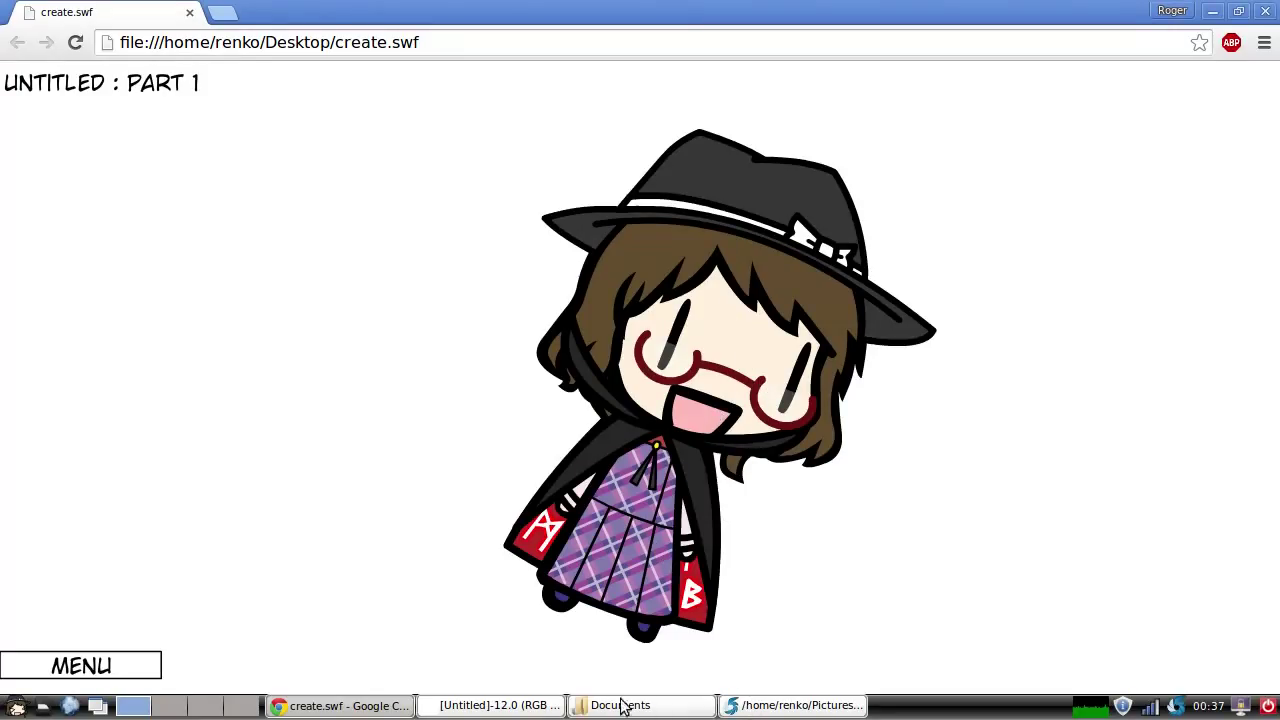
# Return to GIMP and fill the entire white canvas with the bright green foreground colour using Bucket Fill.
pyautogui.click(527, 705)
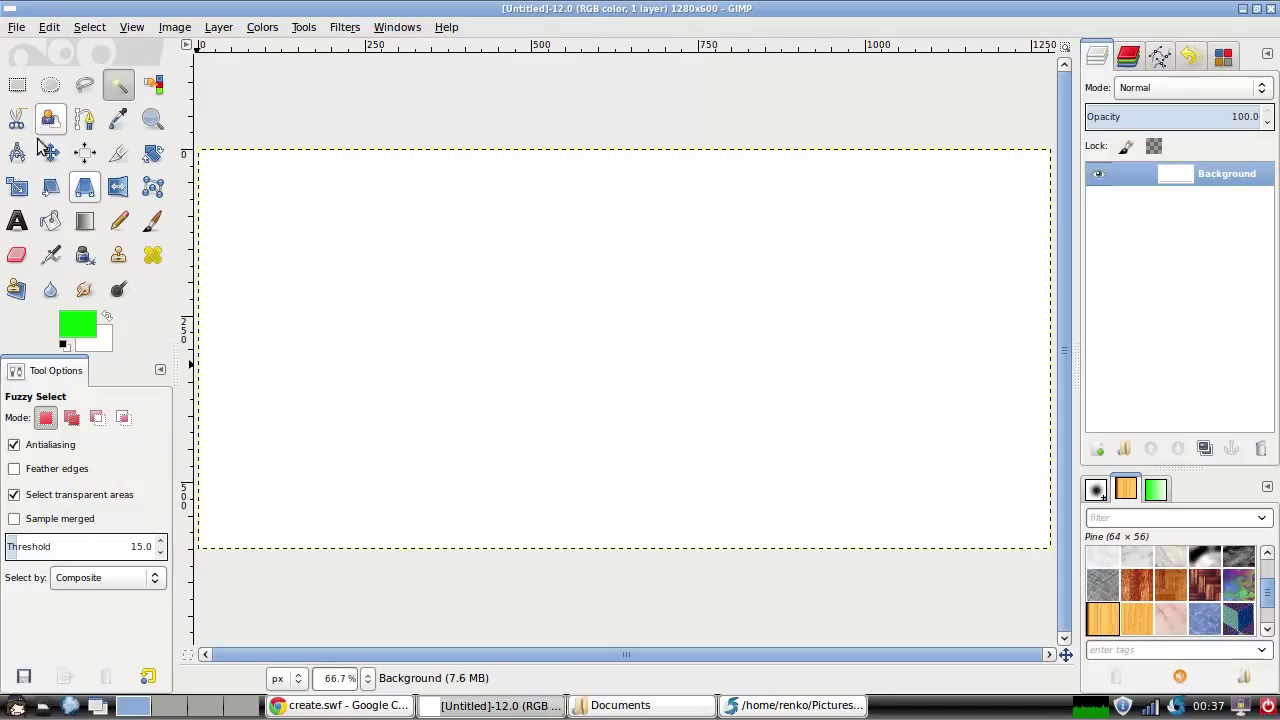
pyautogui.click(55, 236)
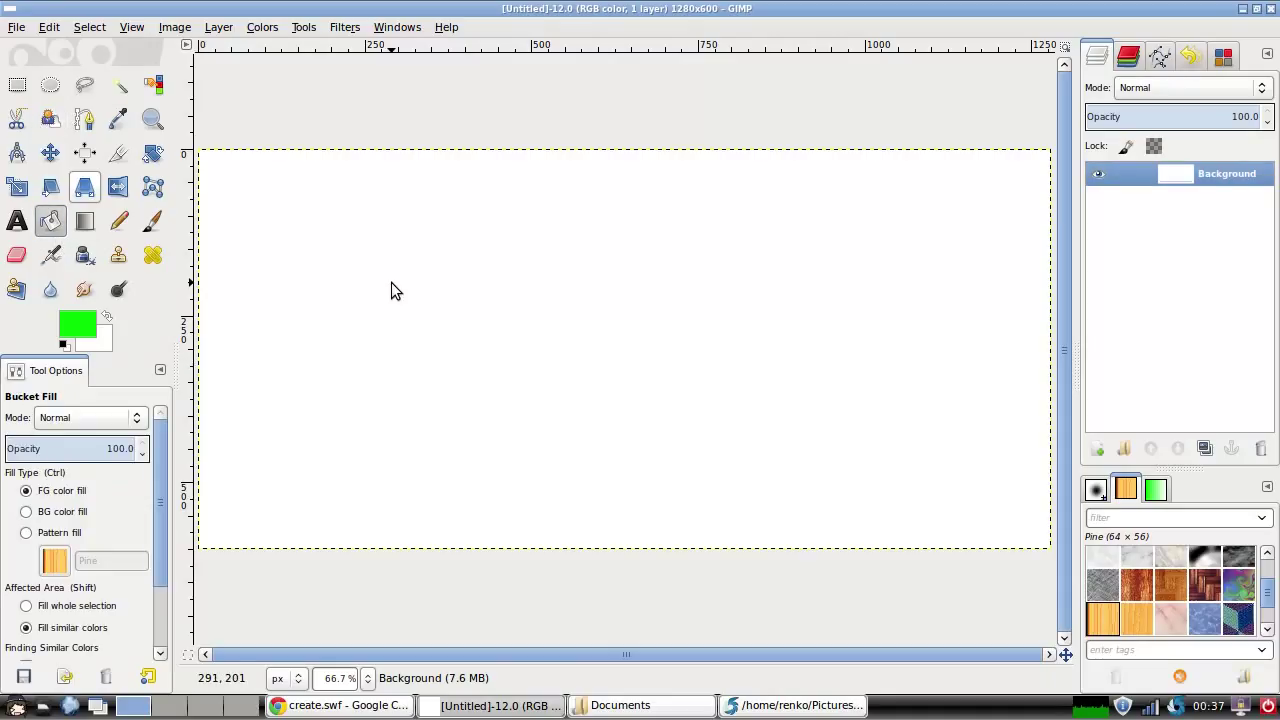
pyautogui.click(391, 282)
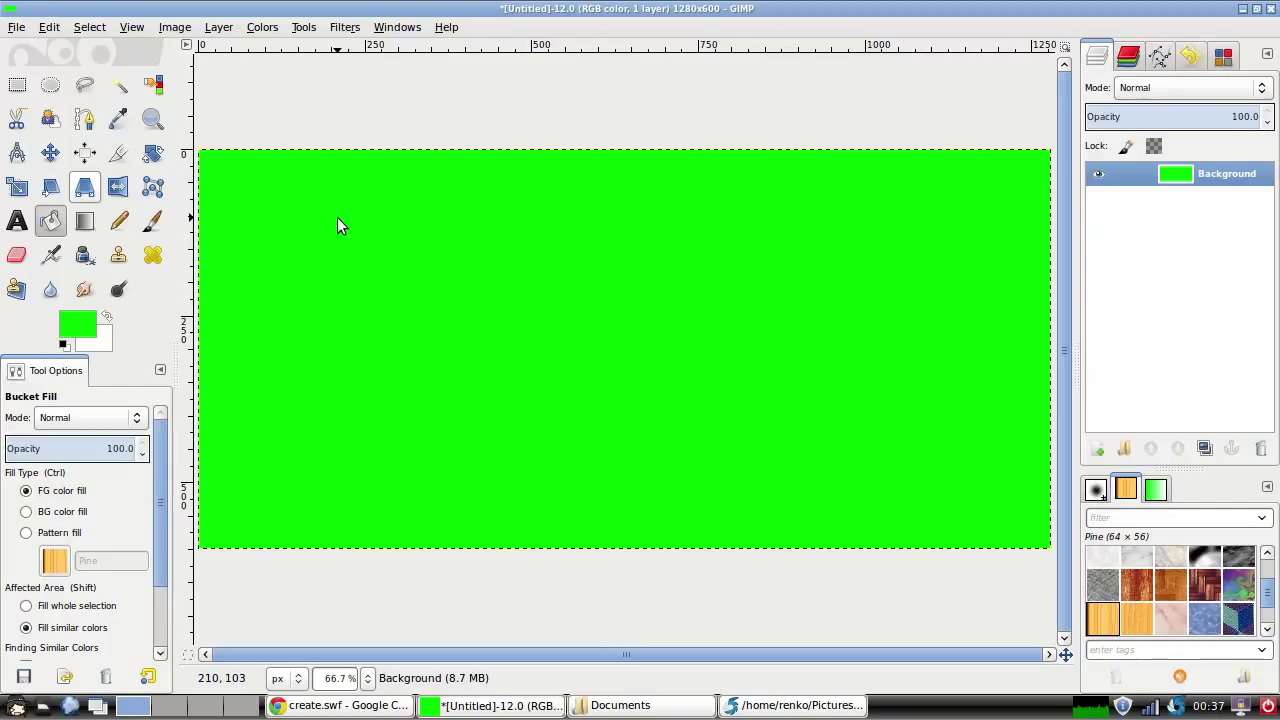
pyautogui.click(154, 86)
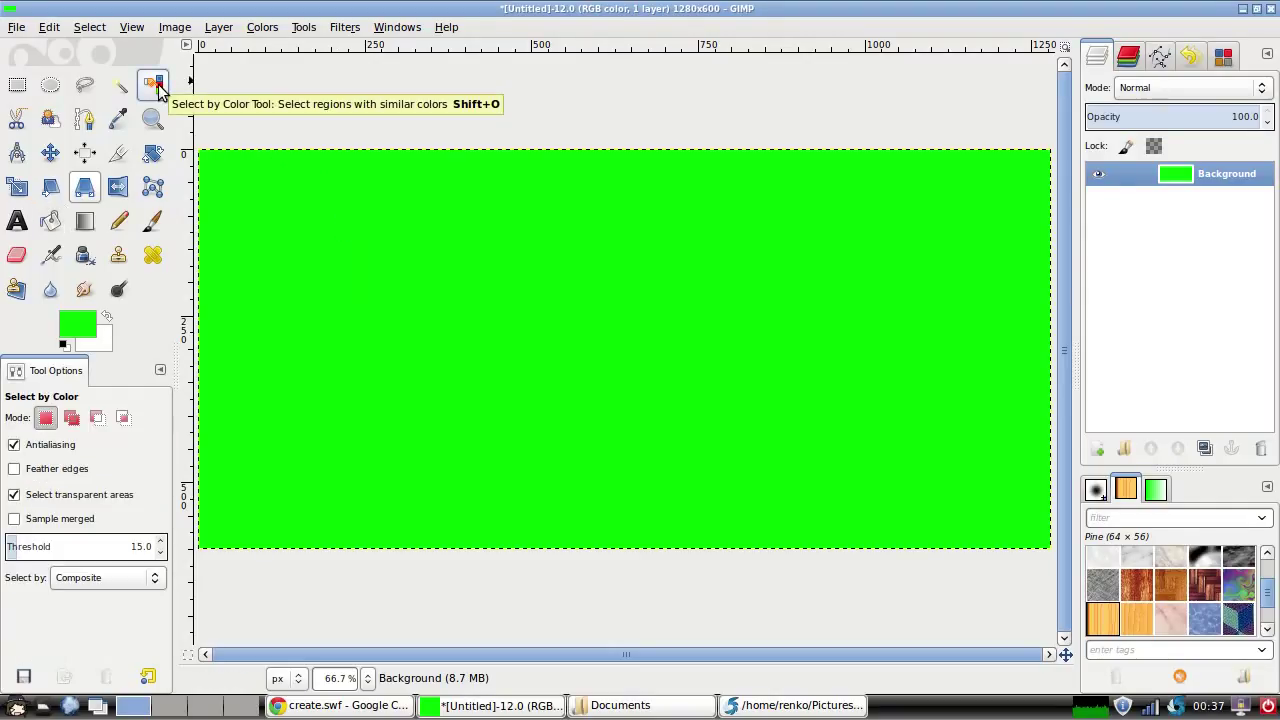
pyautogui.click(306, 28)
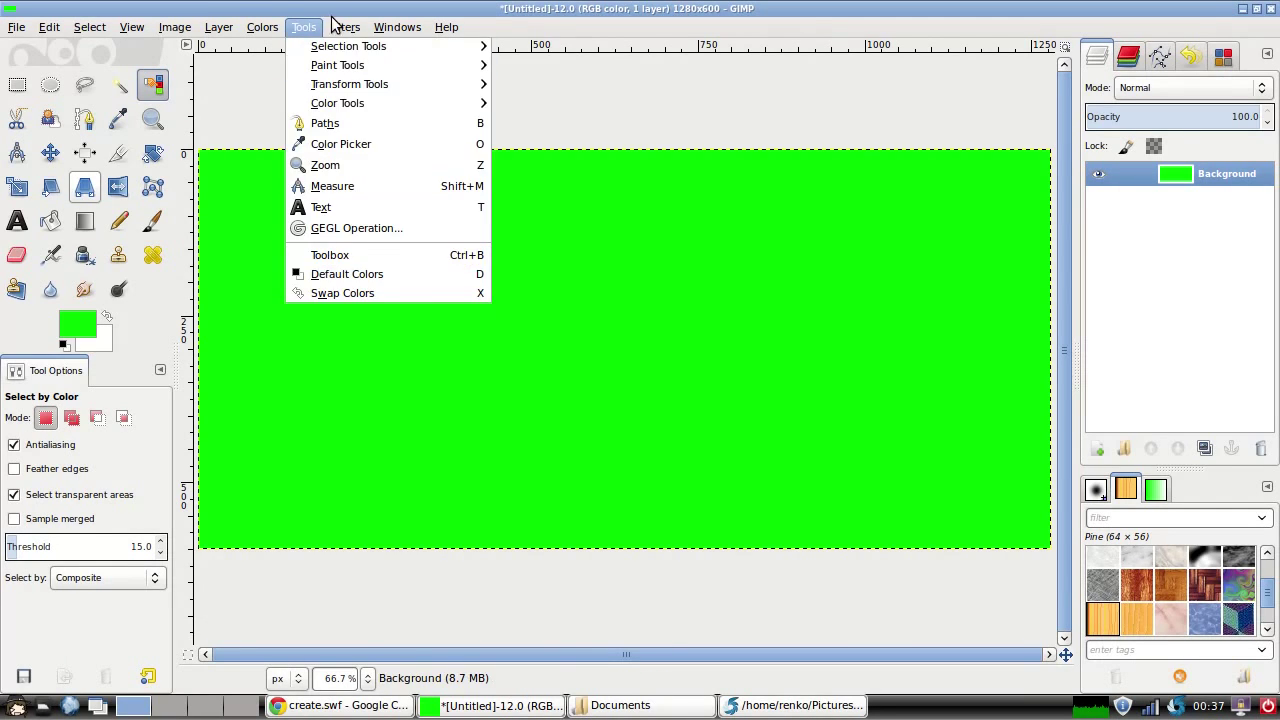
pyautogui.moveTo(262, 30)
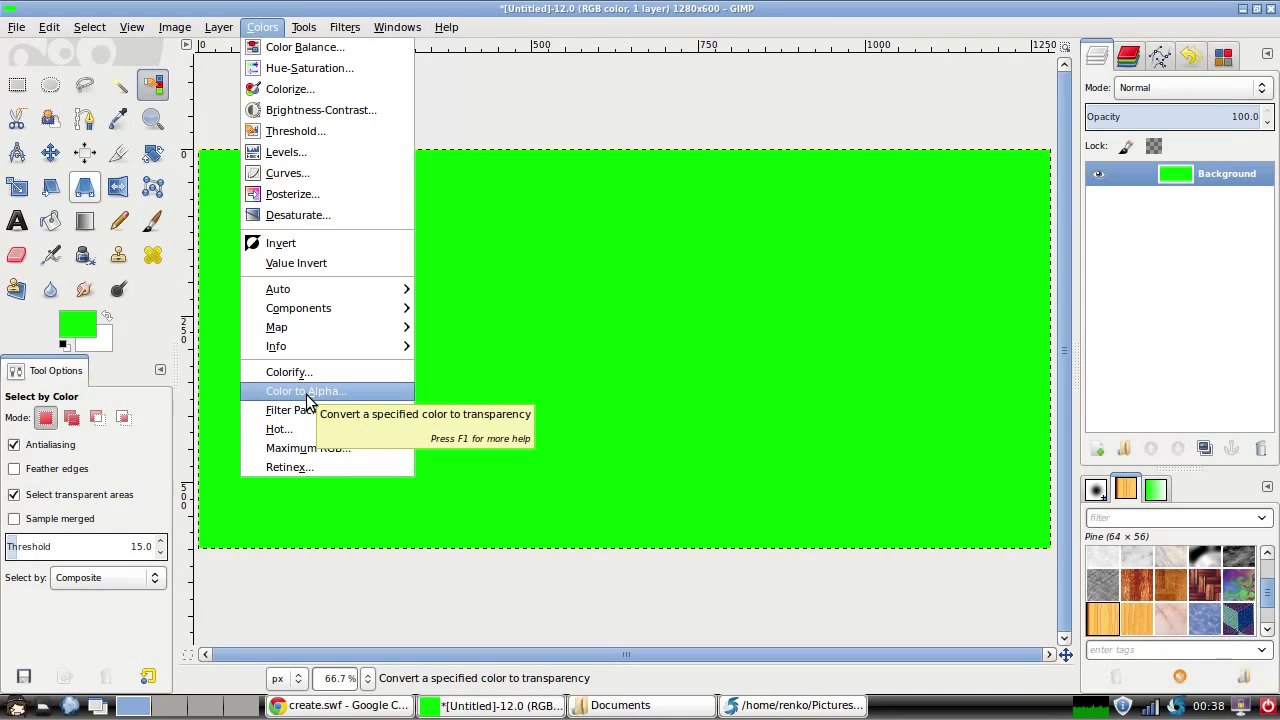
pyautogui.click(15, 335)
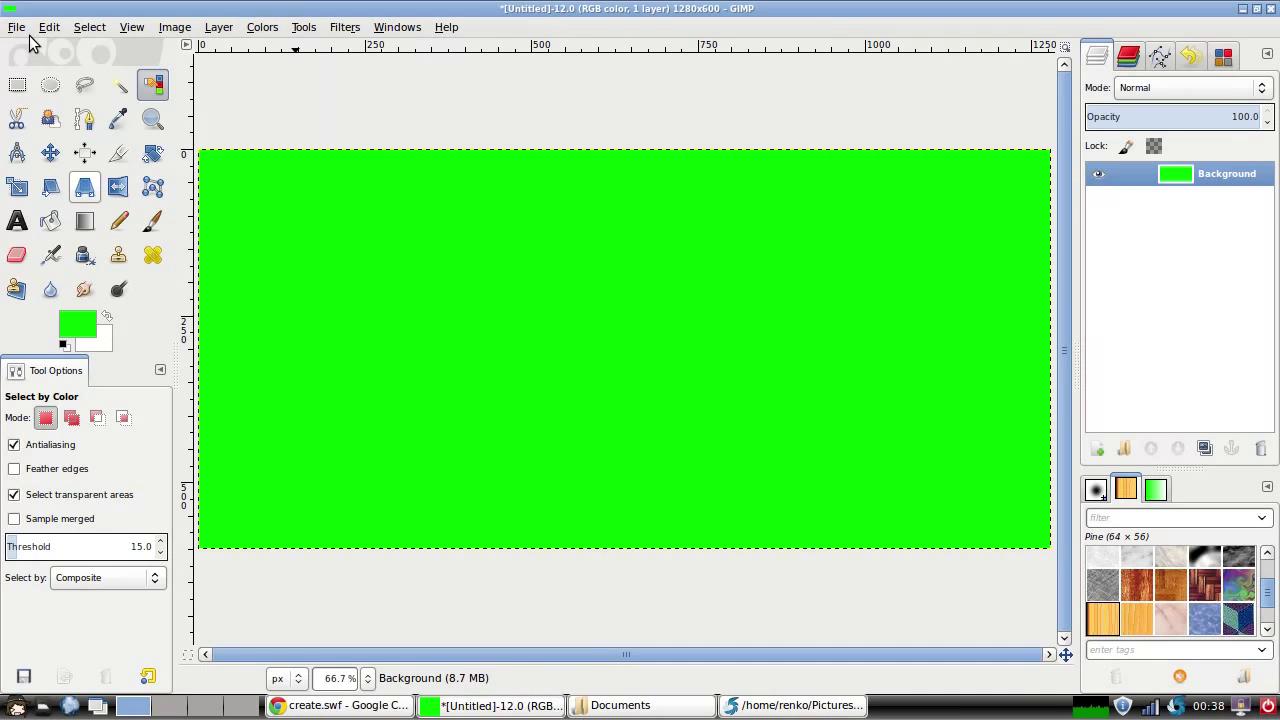
# Export the green image to the Documents folder as chroma.png with the default PNG options.
pyautogui.click(16, 27)
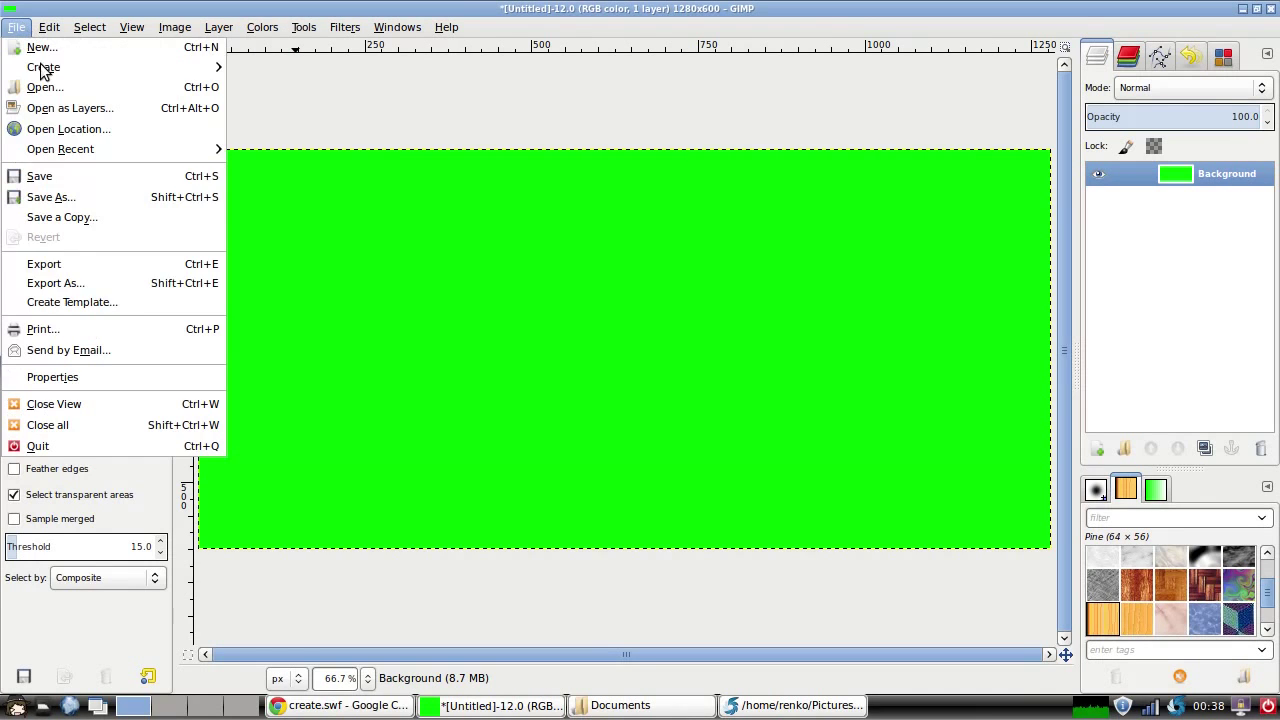
pyautogui.click(94, 266)
pyautogui.write('chroma.png')
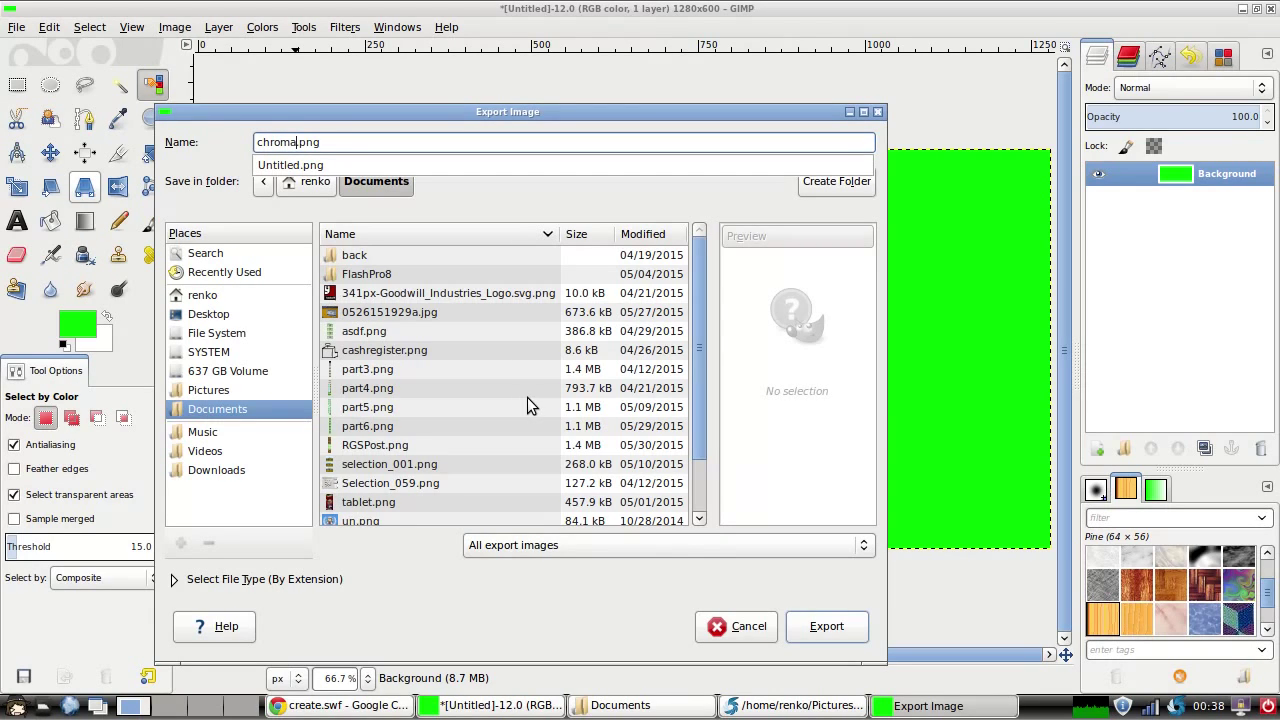
pyautogui.click(816, 626)
pyautogui.click(818, 626)
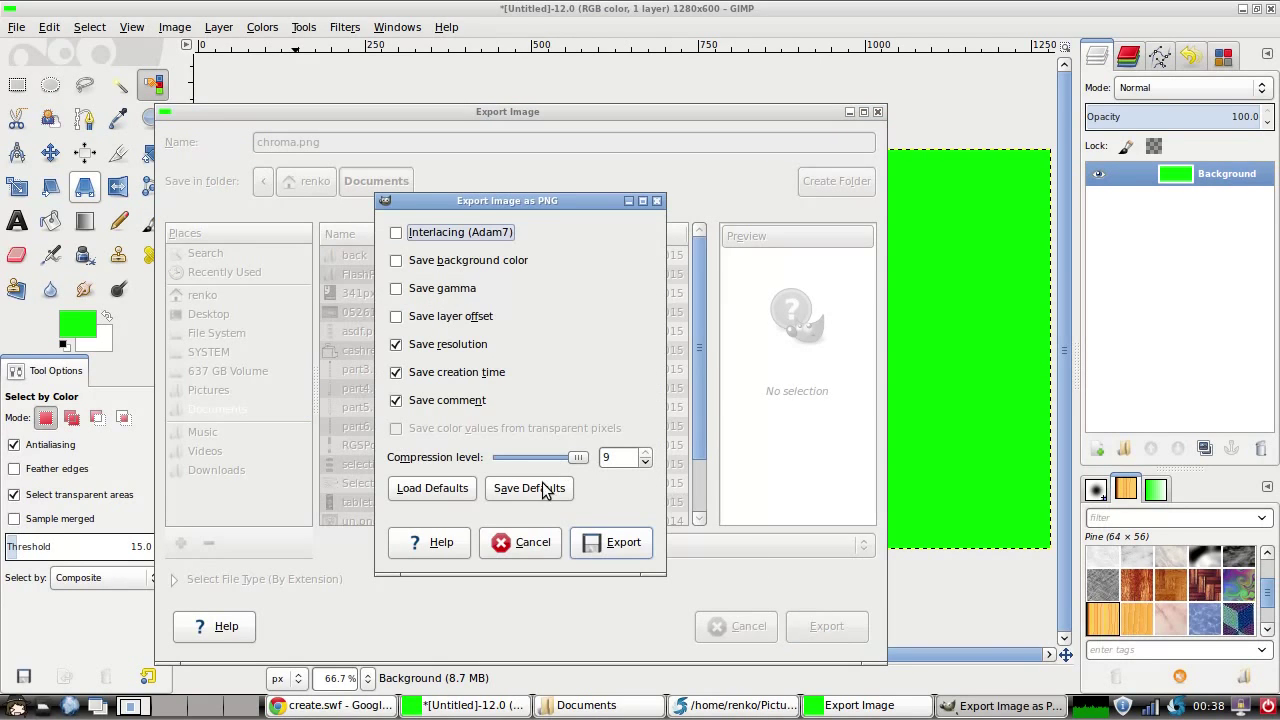
pyautogui.click(610, 541)
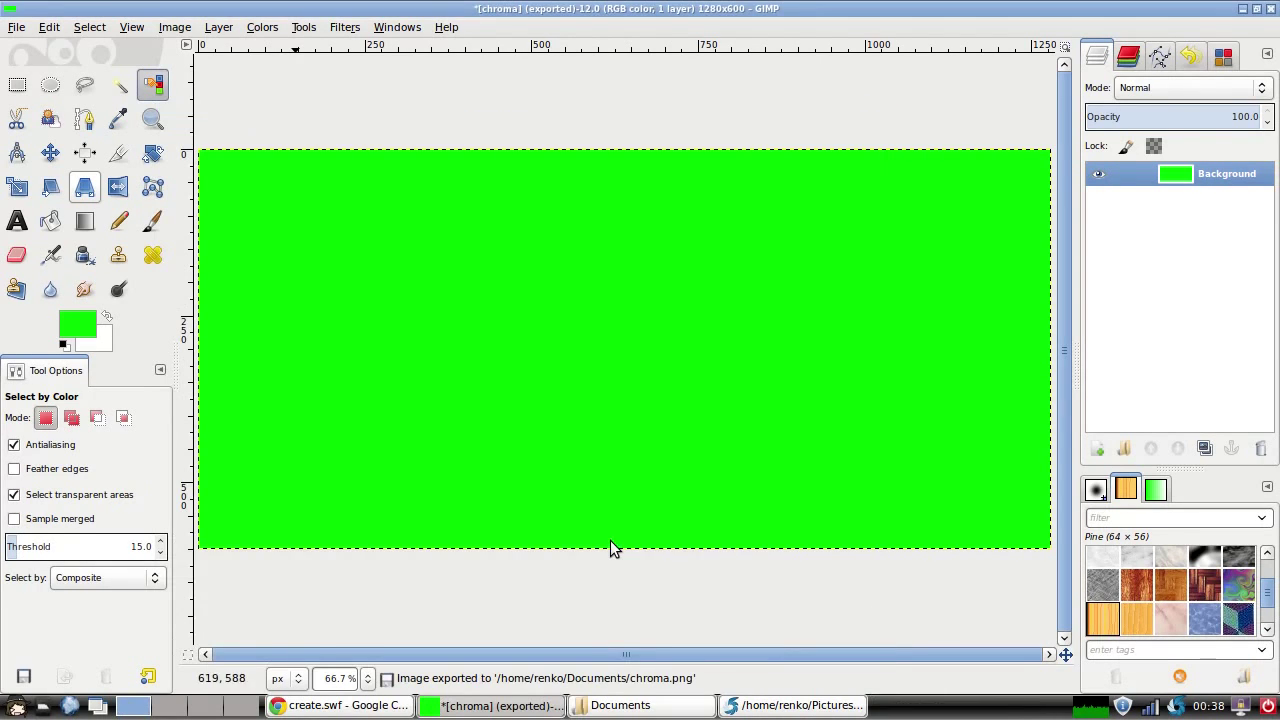
# Switch to the file manager's Documents window and select chroma.png.
pyautogui.click(630, 706)
pyautogui.scroll(-3, 543, 489)
pyautogui.scroll(3, 543, 489)
pyautogui.click(383, 407)
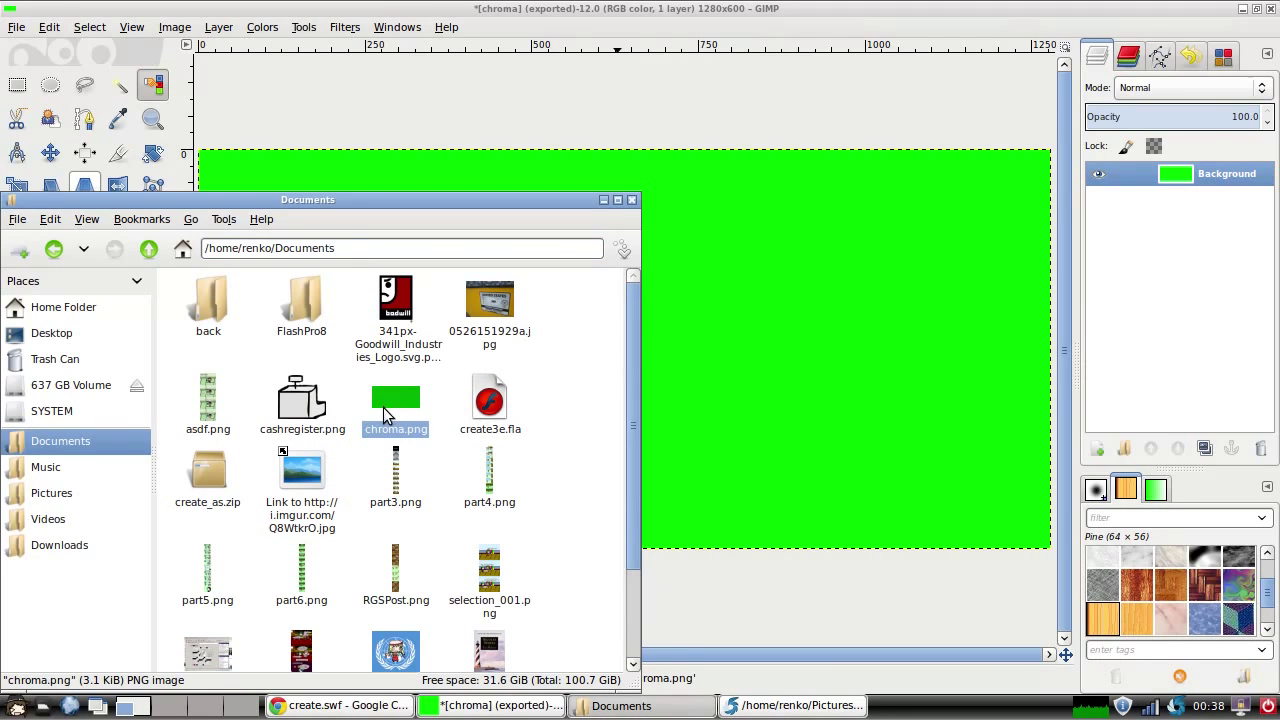
# Copy the full folder path of the Documents folder in the file manager.
pyautogui.click(356, 245)
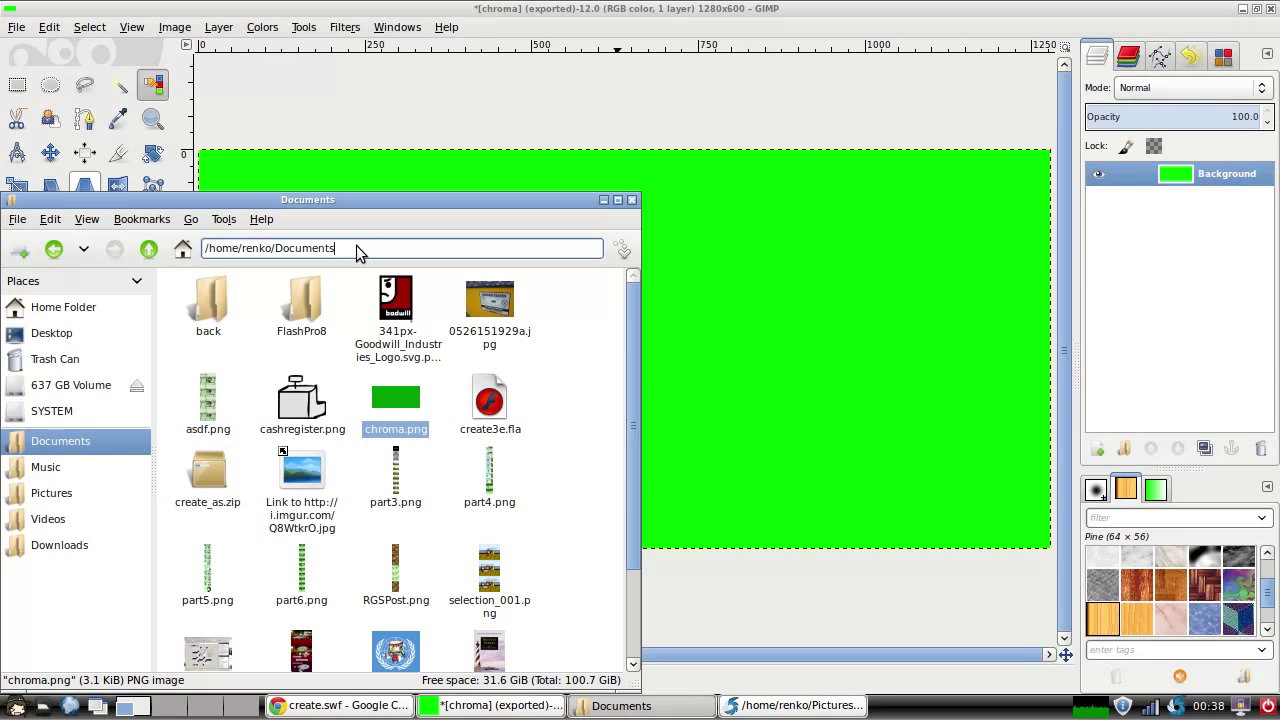
pyautogui.tripleClick(356, 245)
pyautogui.hotkey('ctrl', 'c')
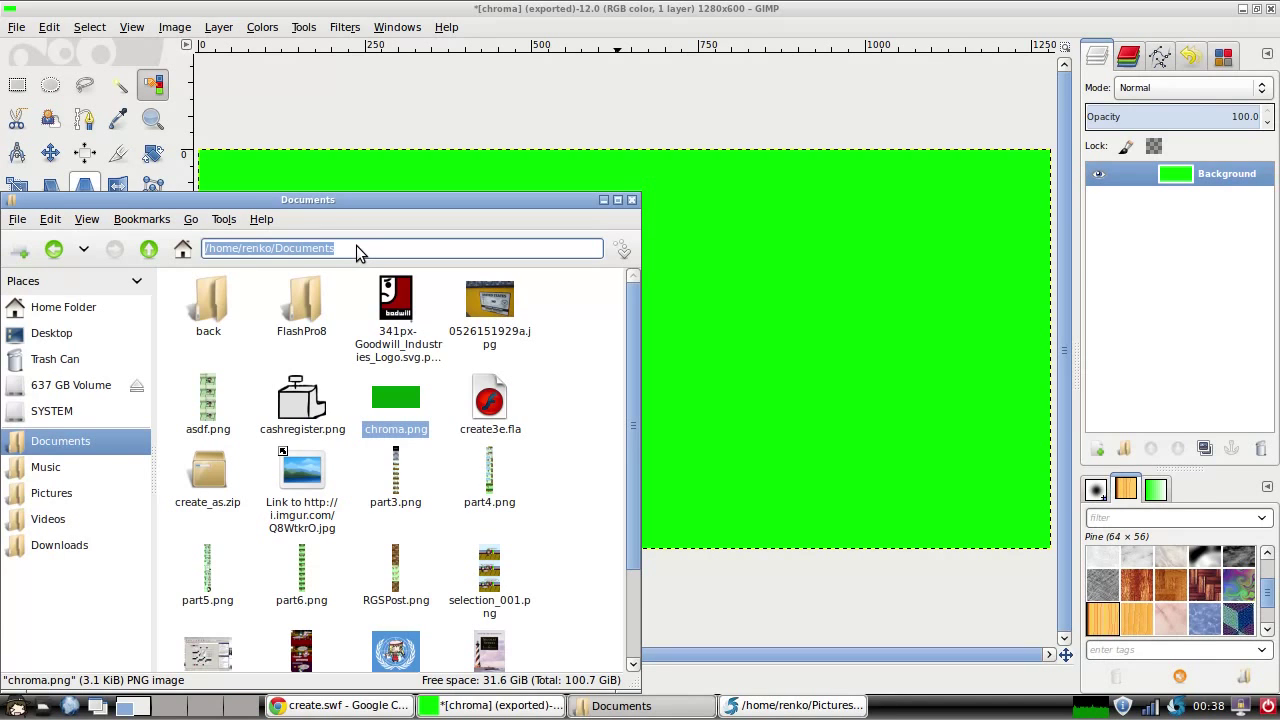
# Switch to create.swf in Chrome and import chroma.png as an image, using the copied Documents path followed by /chroma.png.
pyautogui.click(326, 708)
pyautogui.click(140, 662)
pyautogui.click(97, 391)
pyautogui.click(257, 417)
pyautogui.click(426, 350)
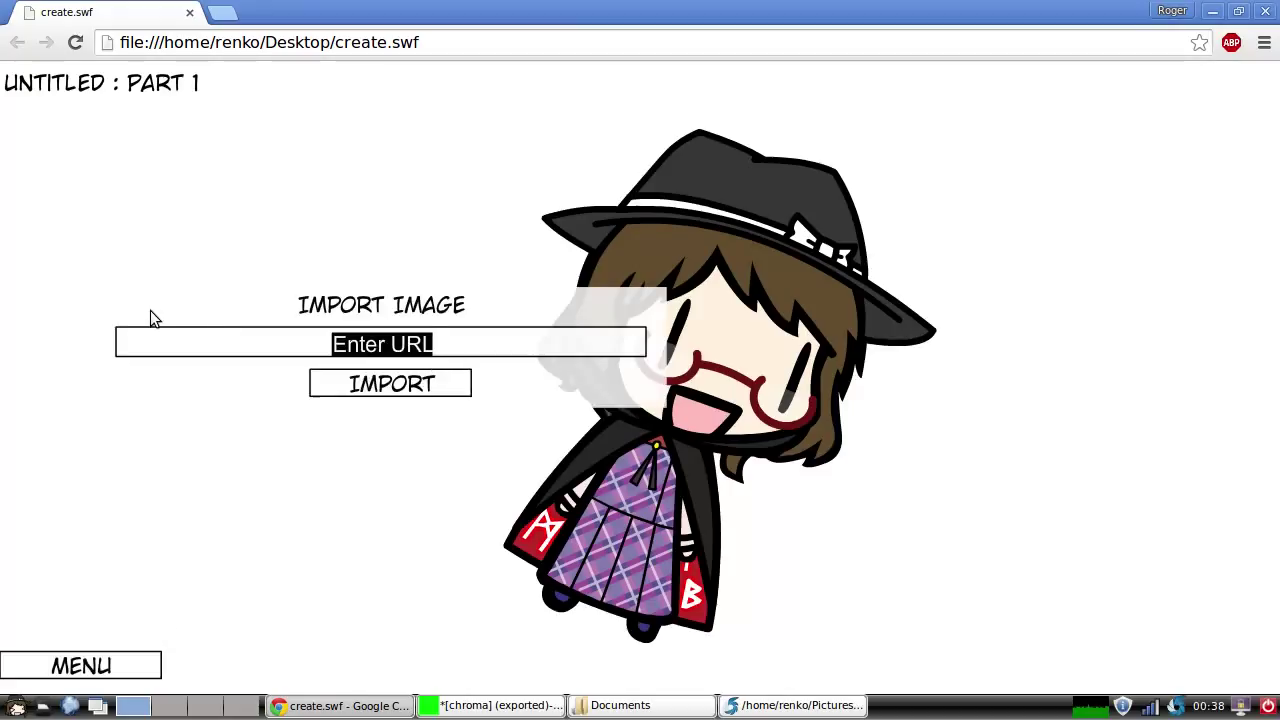
pyautogui.hotkey('ctrl', 'v')
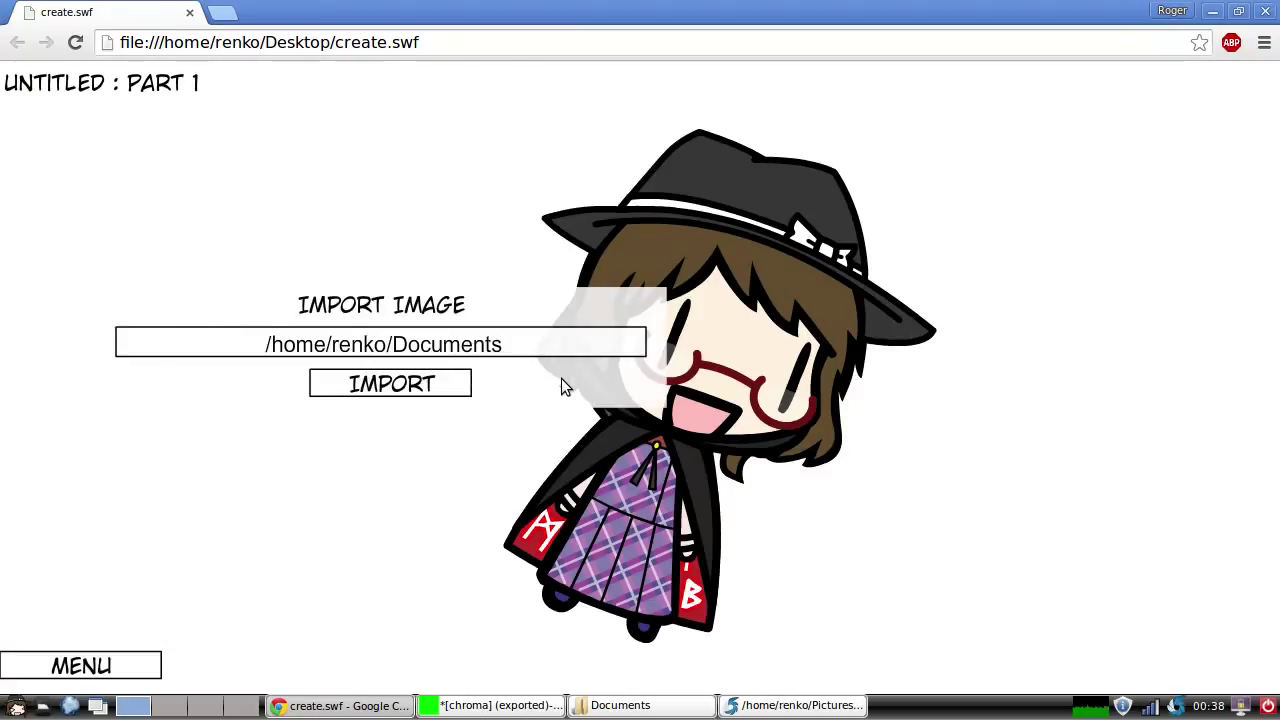
pyautogui.write('/chroma.png')
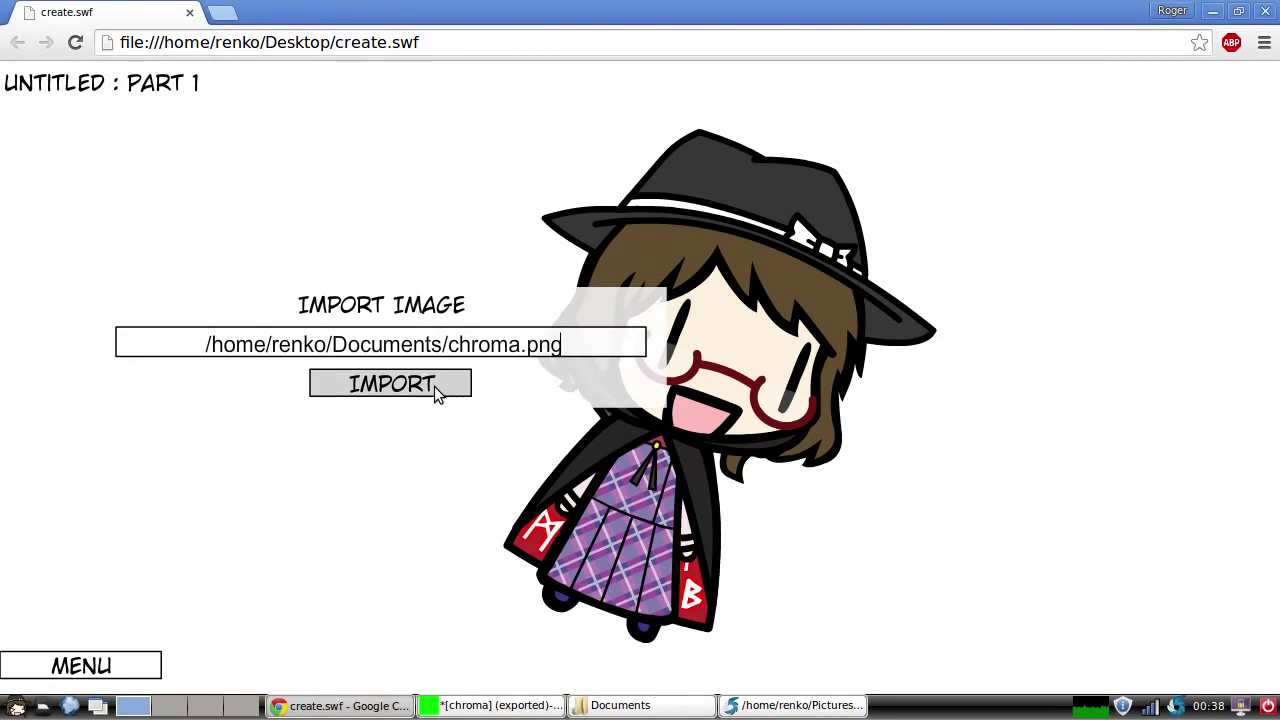
pyautogui.click(437, 394)
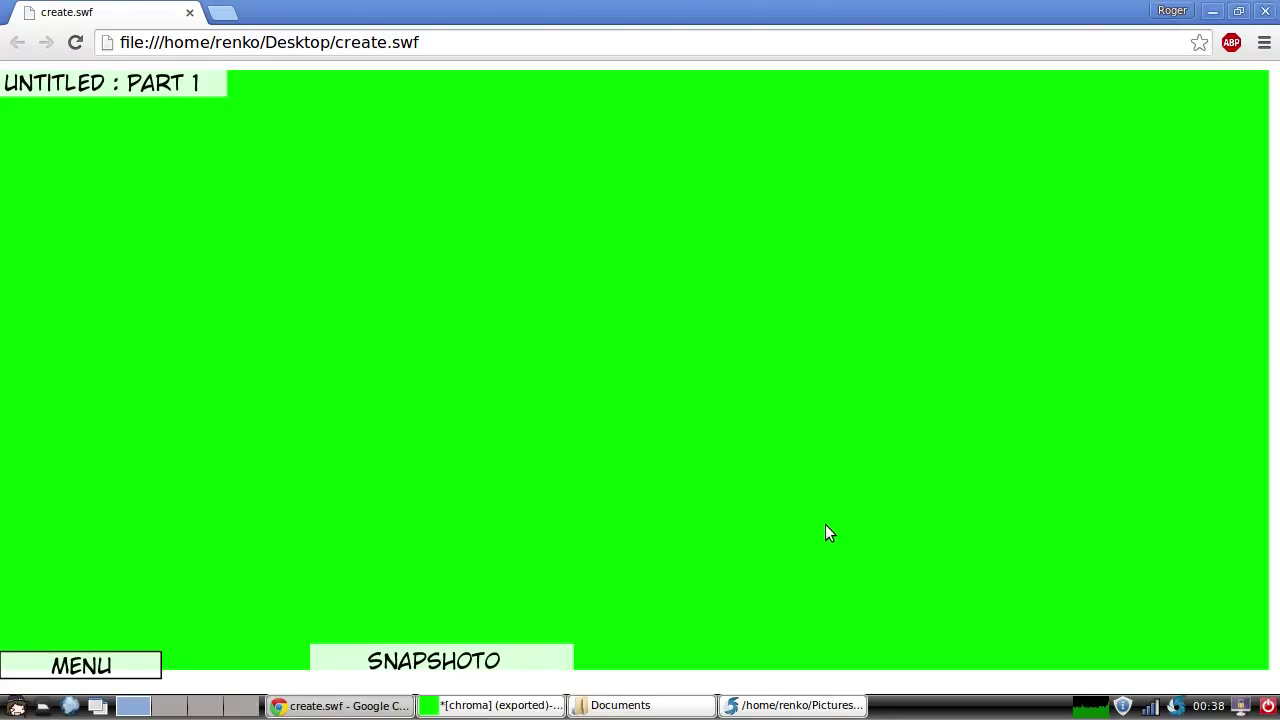
# Send the imported green image to the back, behind the character.
pyautogui.click(486, 662)
pyautogui.click(440, 598)
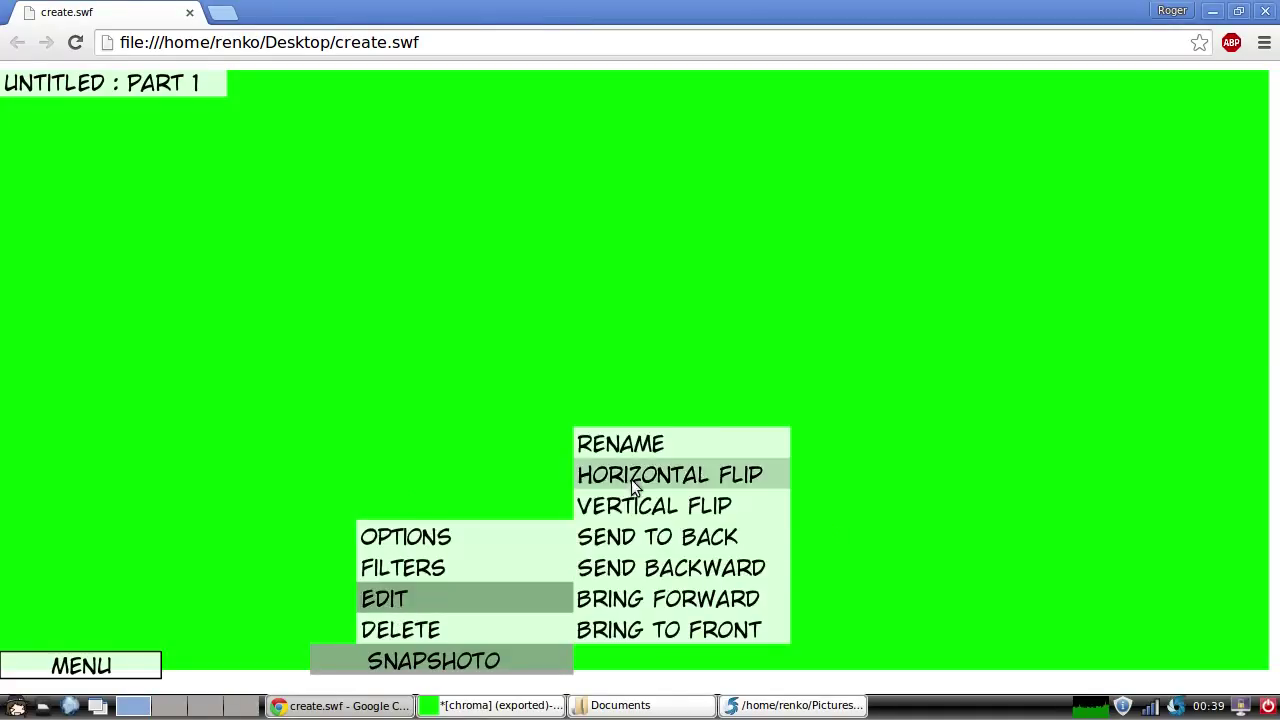
pyautogui.click(625, 533)
pyautogui.click(1012, 382)
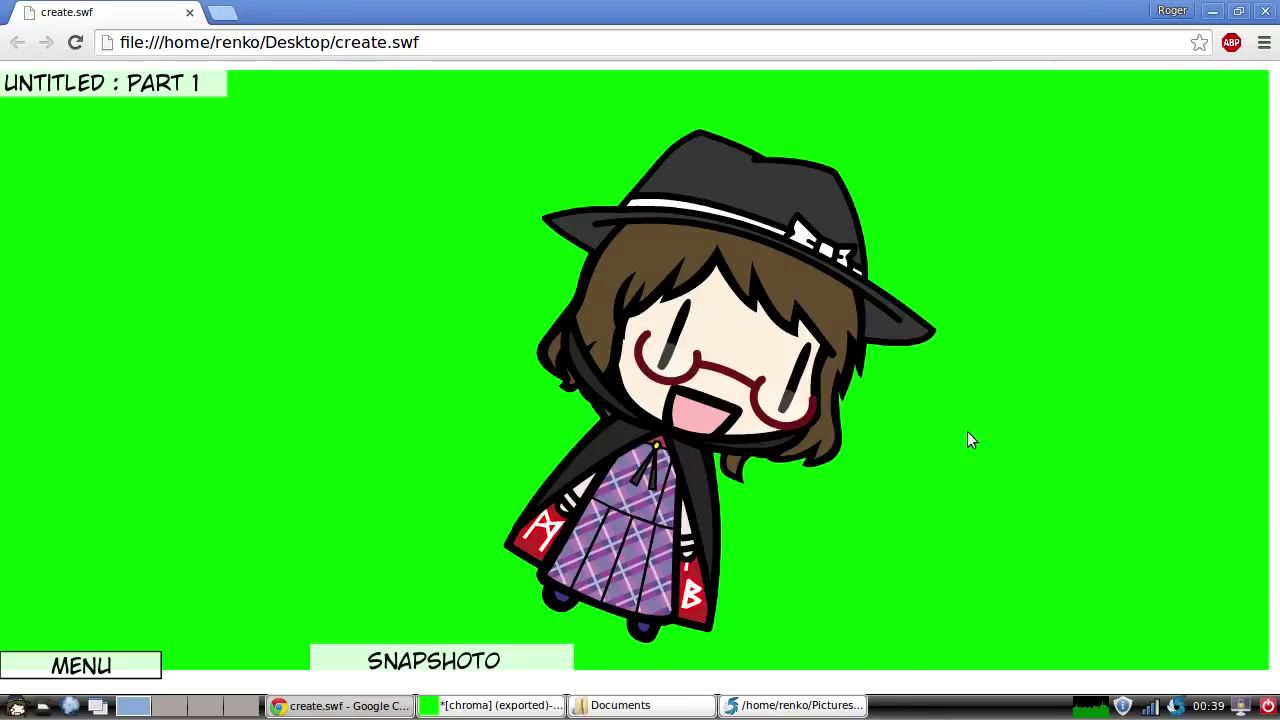
# Hide the create.swf labels and capture the character on green with a Shutter selection of about 497 × 536 px.
pyautogui.click(445, 660)
pyautogui.click(838, 706)
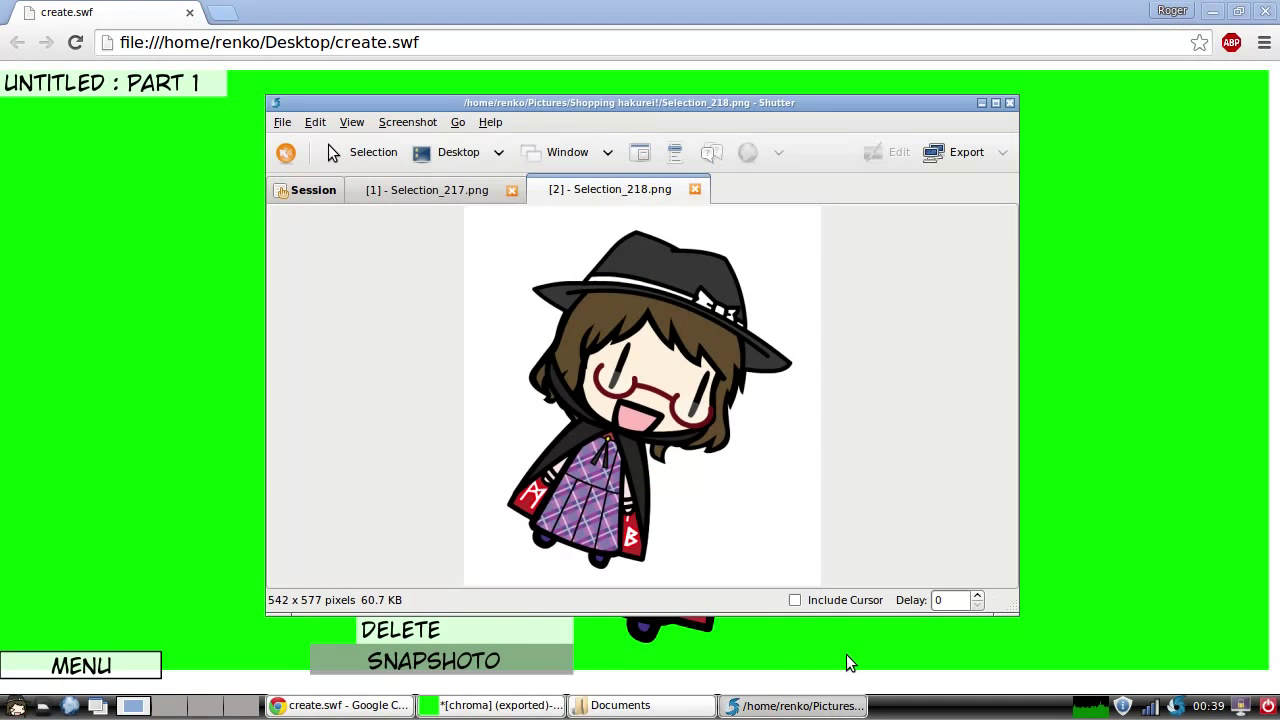
pyautogui.click(845, 660)
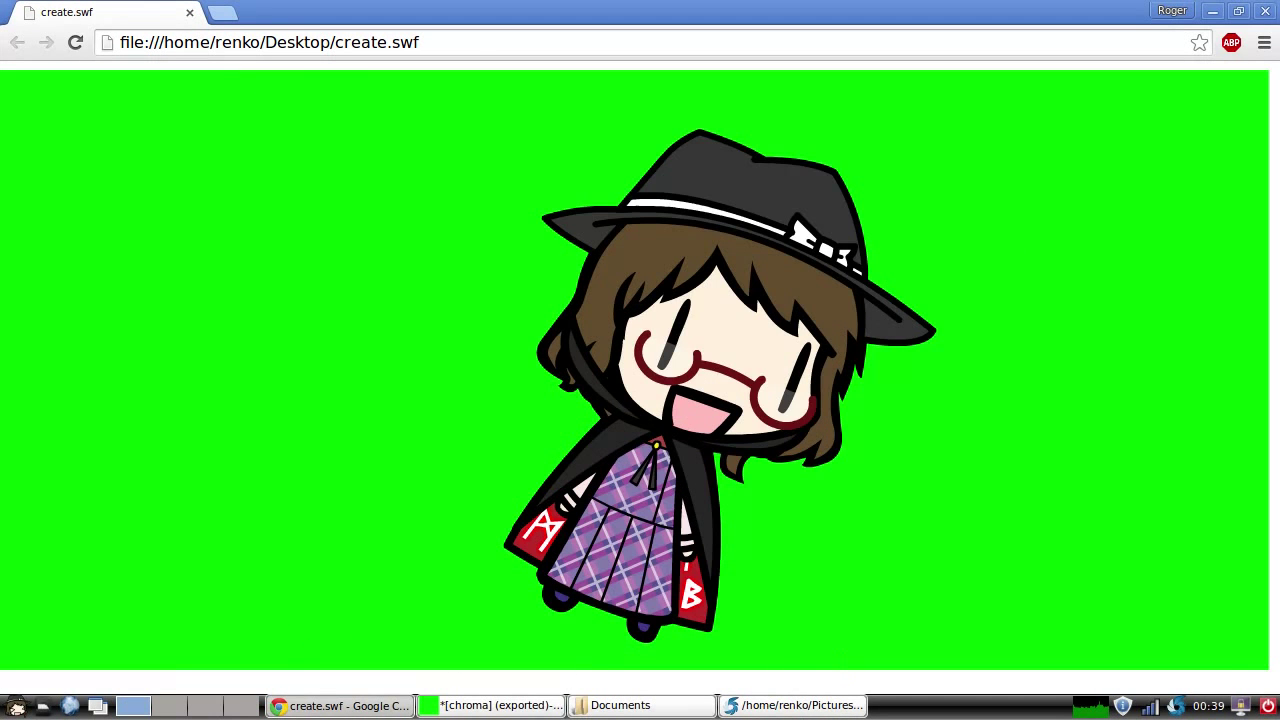
pyautogui.click(780, 706)
pyautogui.click(356, 152)
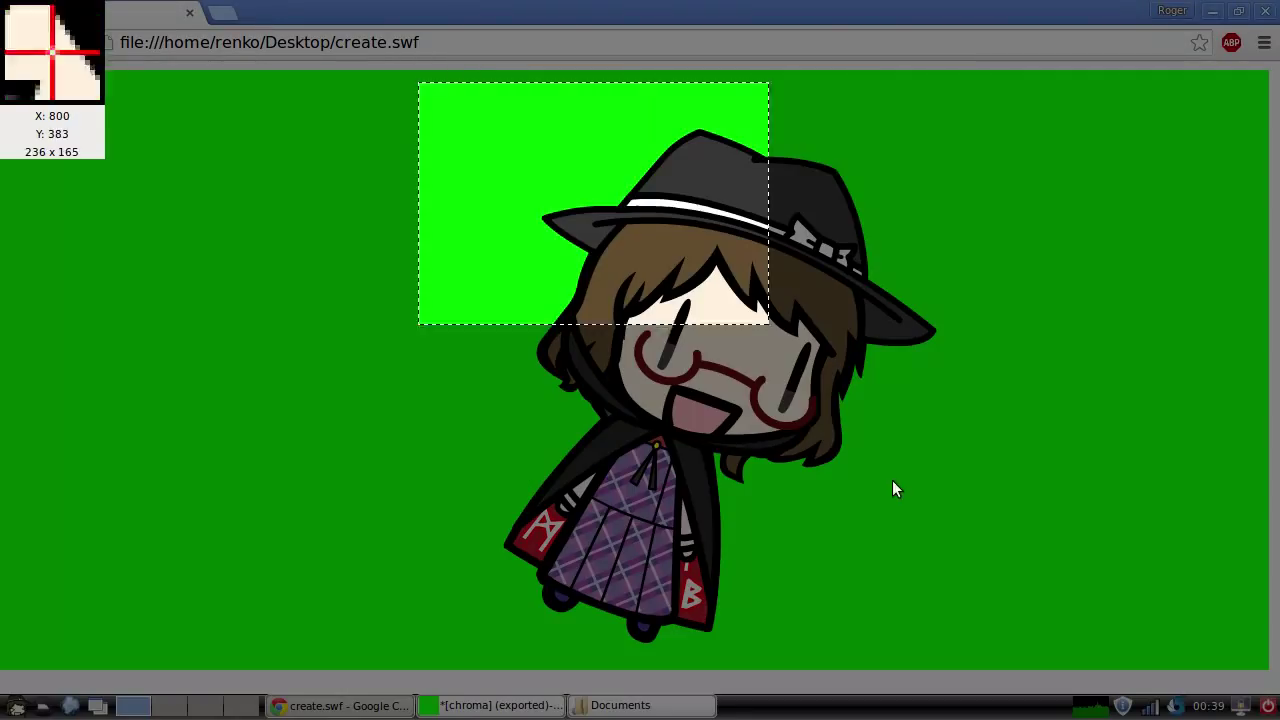
pyautogui.moveTo(892, 488); pyautogui.dragTo(977, 658)
pyautogui.moveTo(422, 83); pyautogui.dragTo(482, 125)
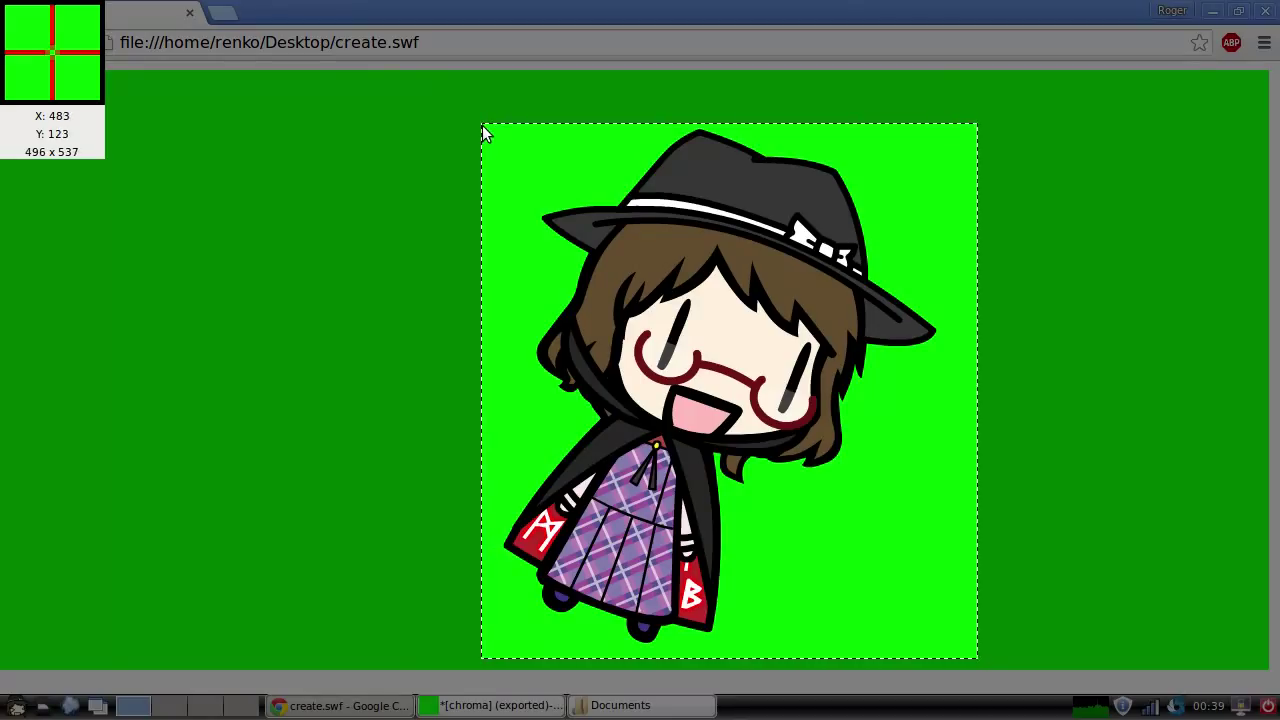
pyautogui.press('Return')
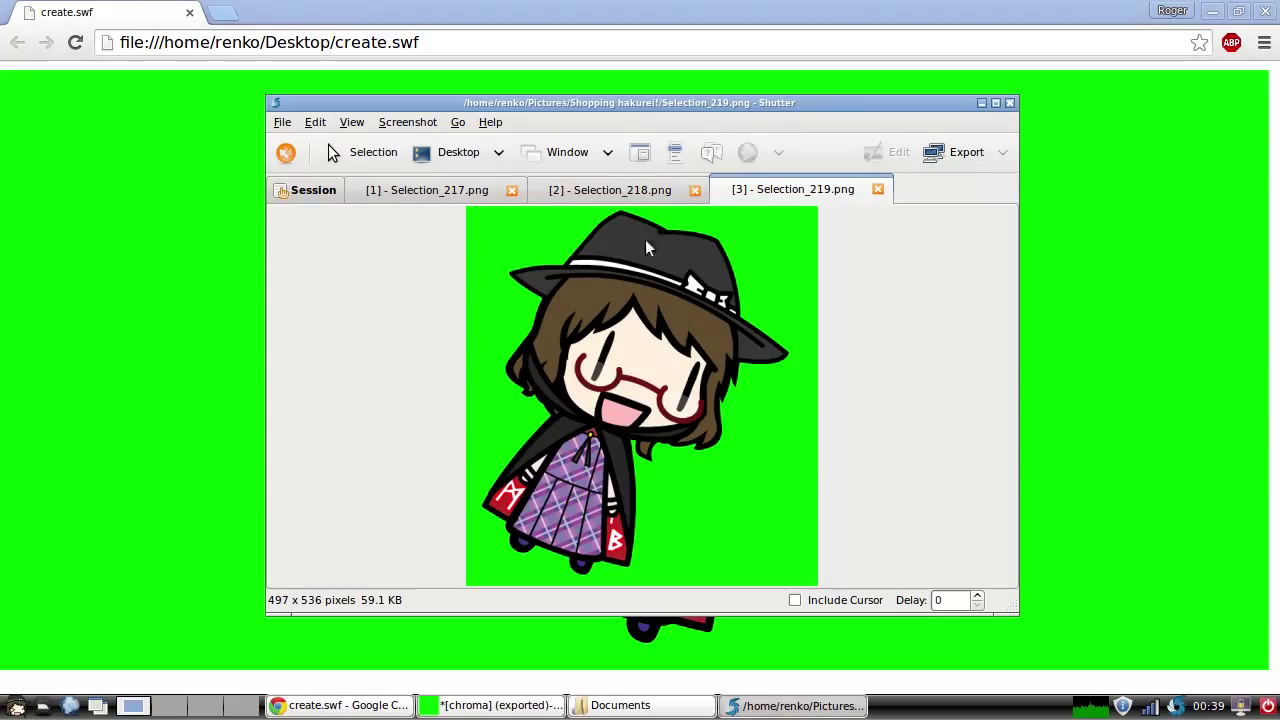
# Return to GIMP and close the chroma image, discarding its changes.
pyautogui.click(521, 705)
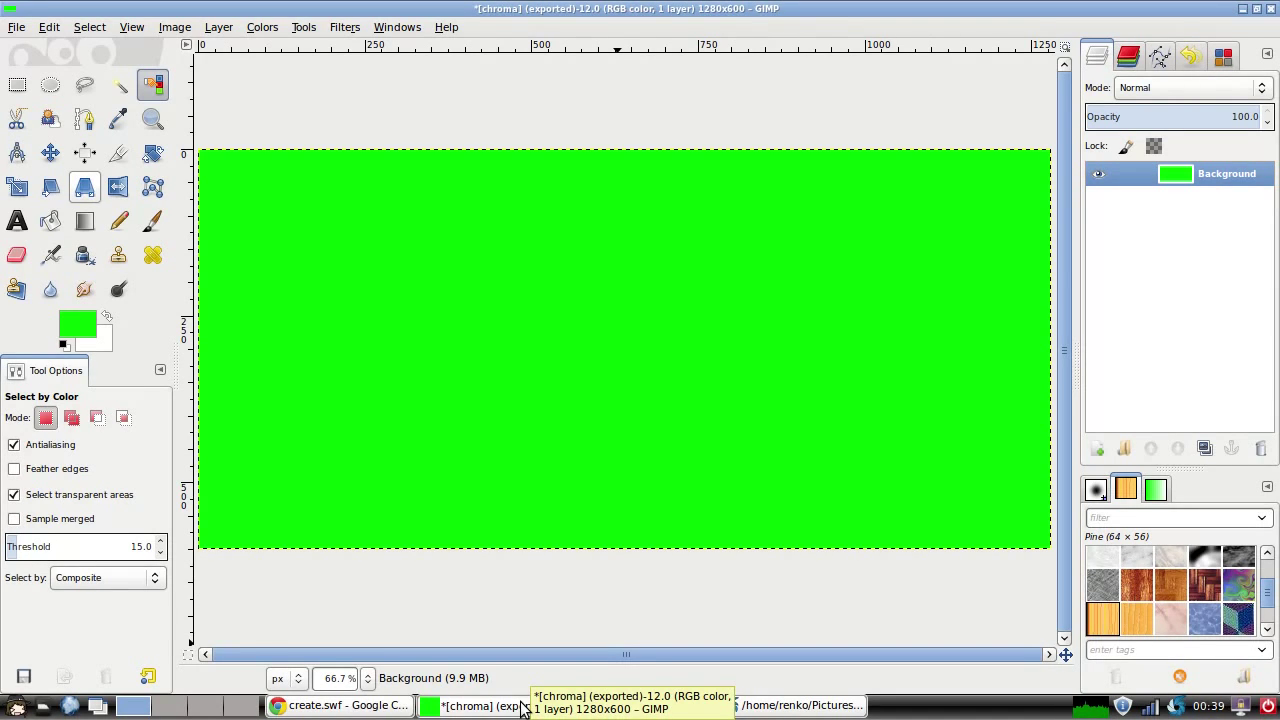
pyautogui.click(16, 27)
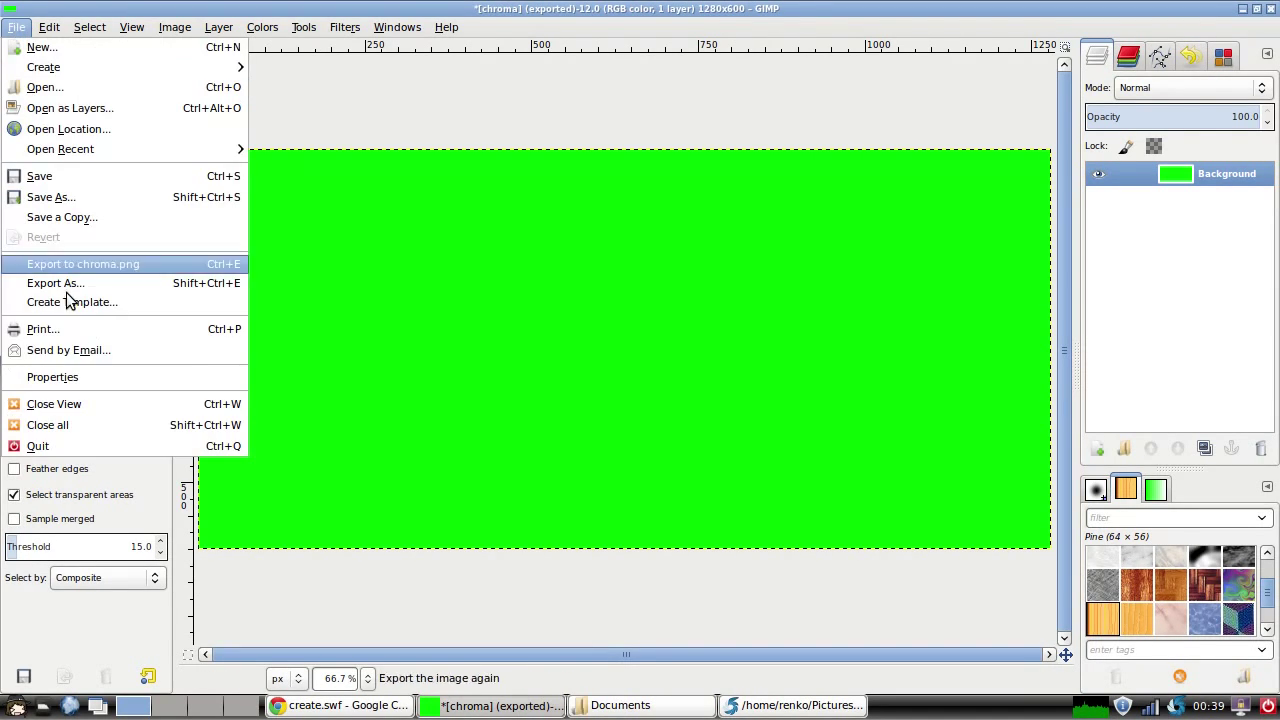
pyautogui.click(88, 406)
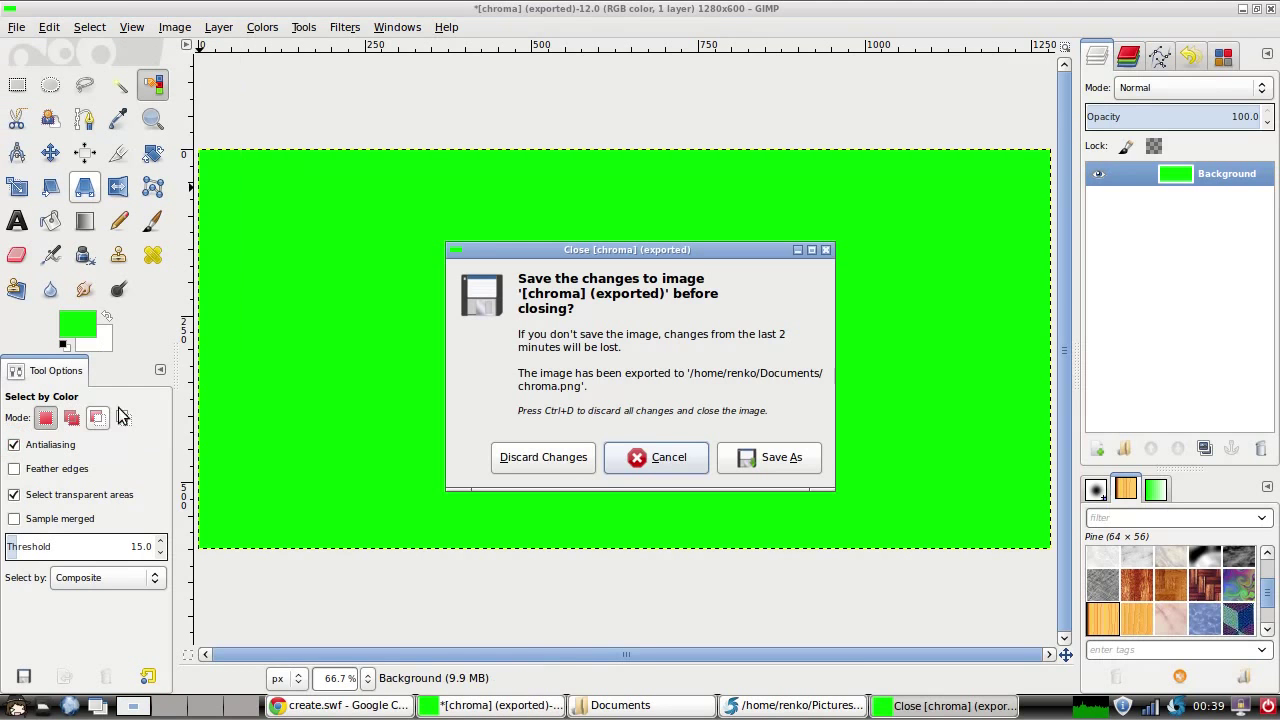
pyautogui.click(549, 462)
pyautogui.click(16, 27)
pyautogui.click(550, 617)
pyautogui.click(627, 706)
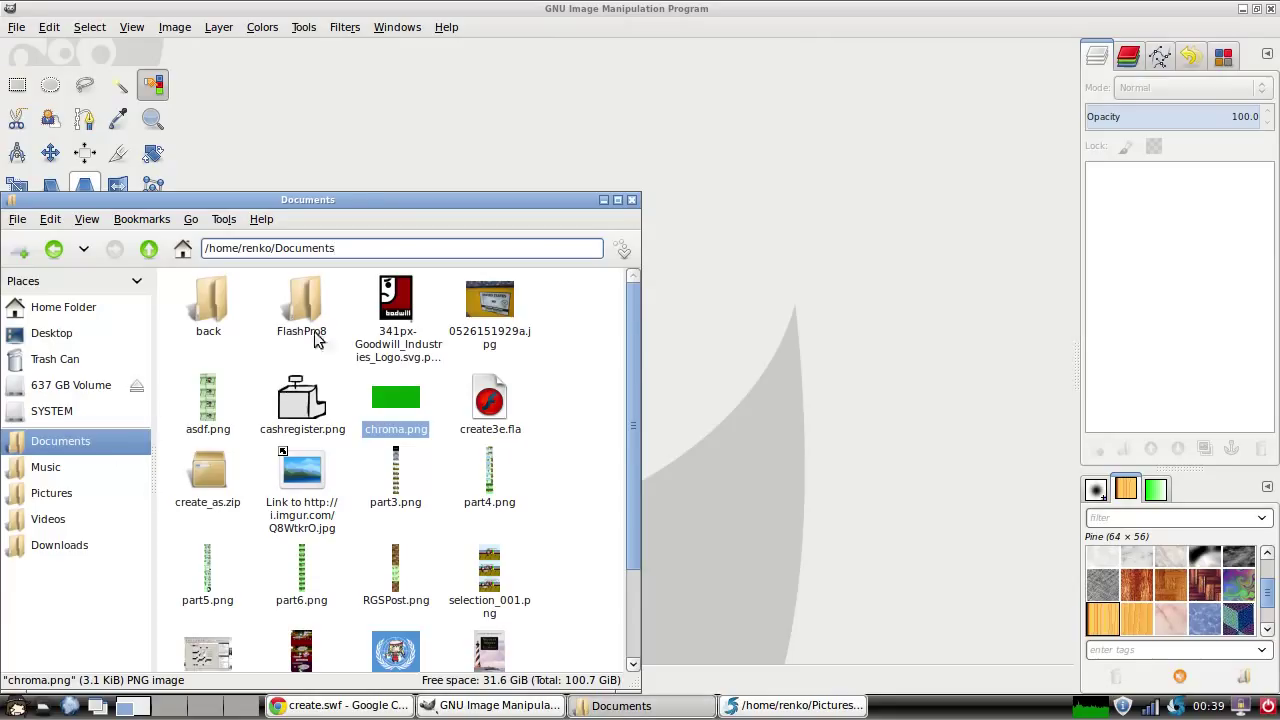
pyautogui.scroll(-3, 403, 386)
pyautogui.click(276, 86)
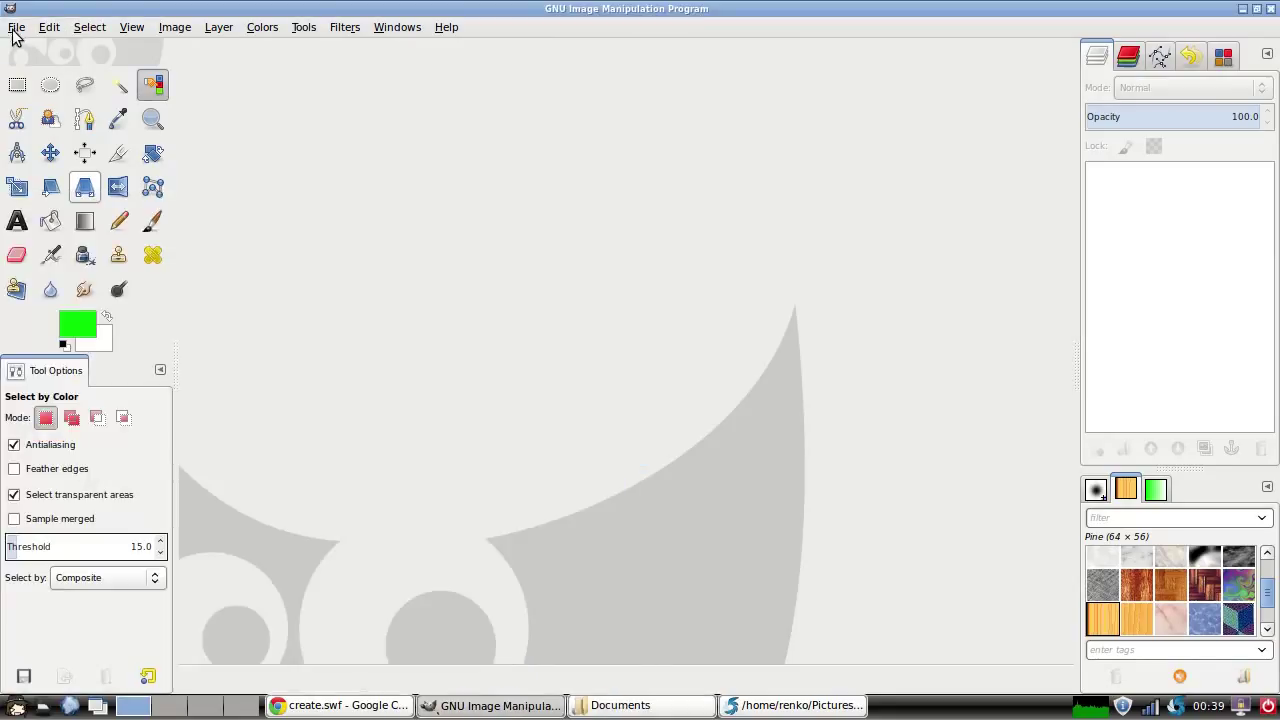
# Open Selection_219.png from the "Shopping hakurei!" folder inside Pictures.
pyautogui.click(16, 27)
pyautogui.click(43, 87)
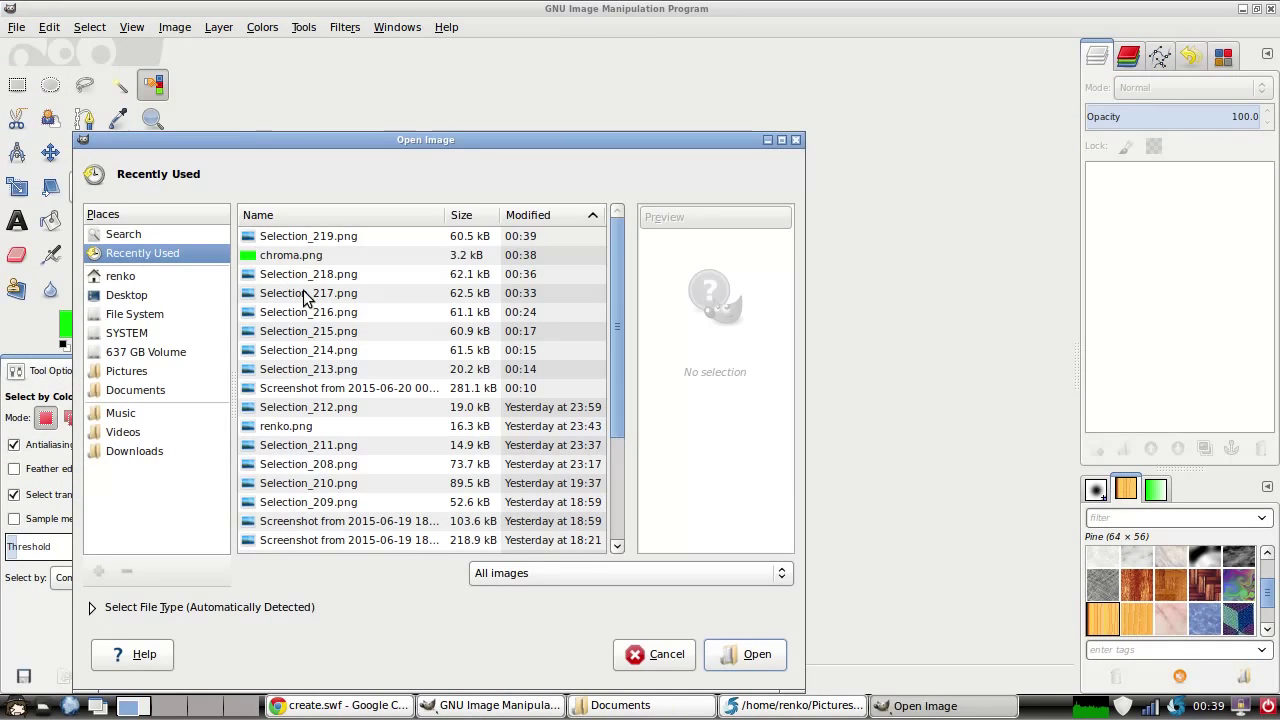
pyautogui.scroll(-3, 305, 275)
pyautogui.scroll(3, 305, 275)
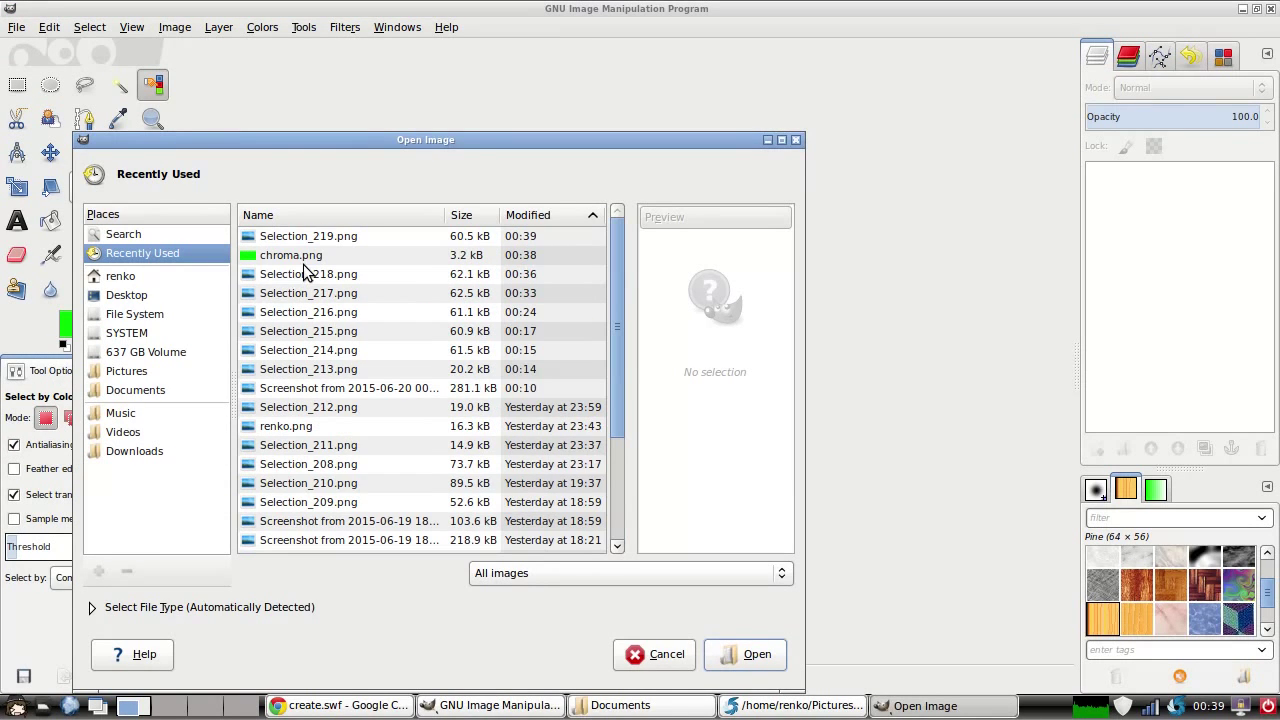
pyautogui.click(130, 275)
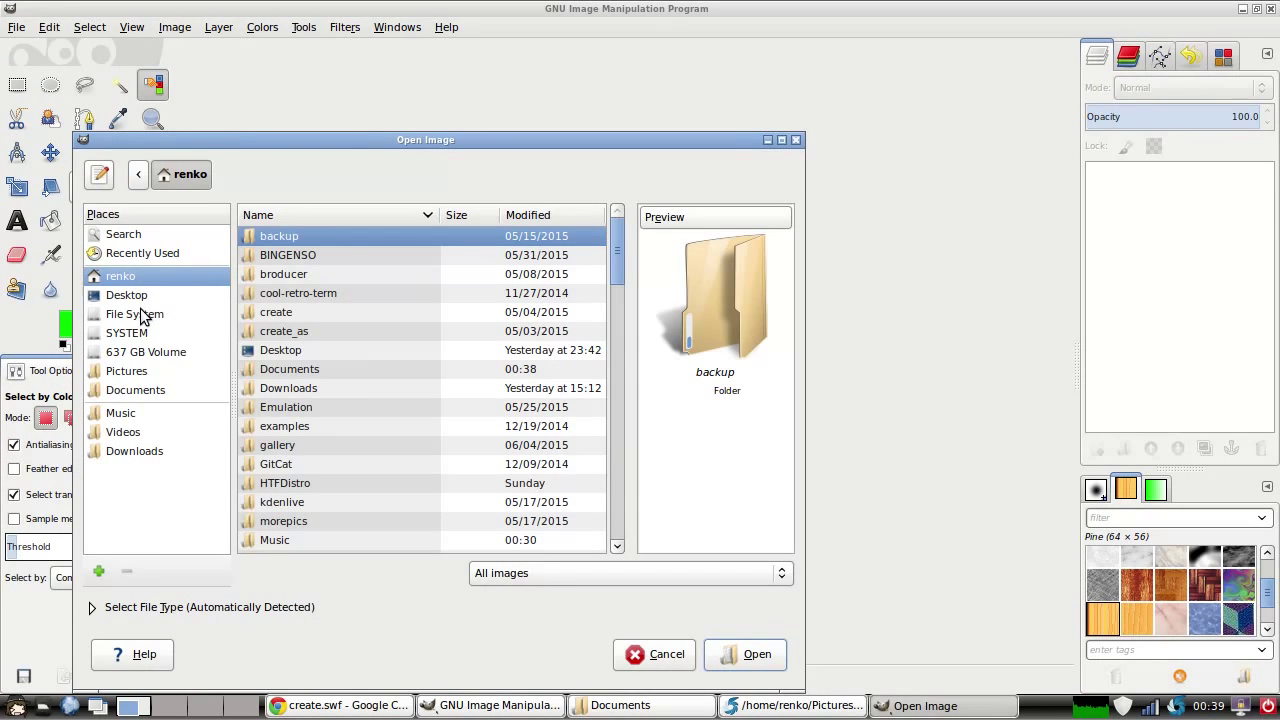
pyautogui.click(134, 389)
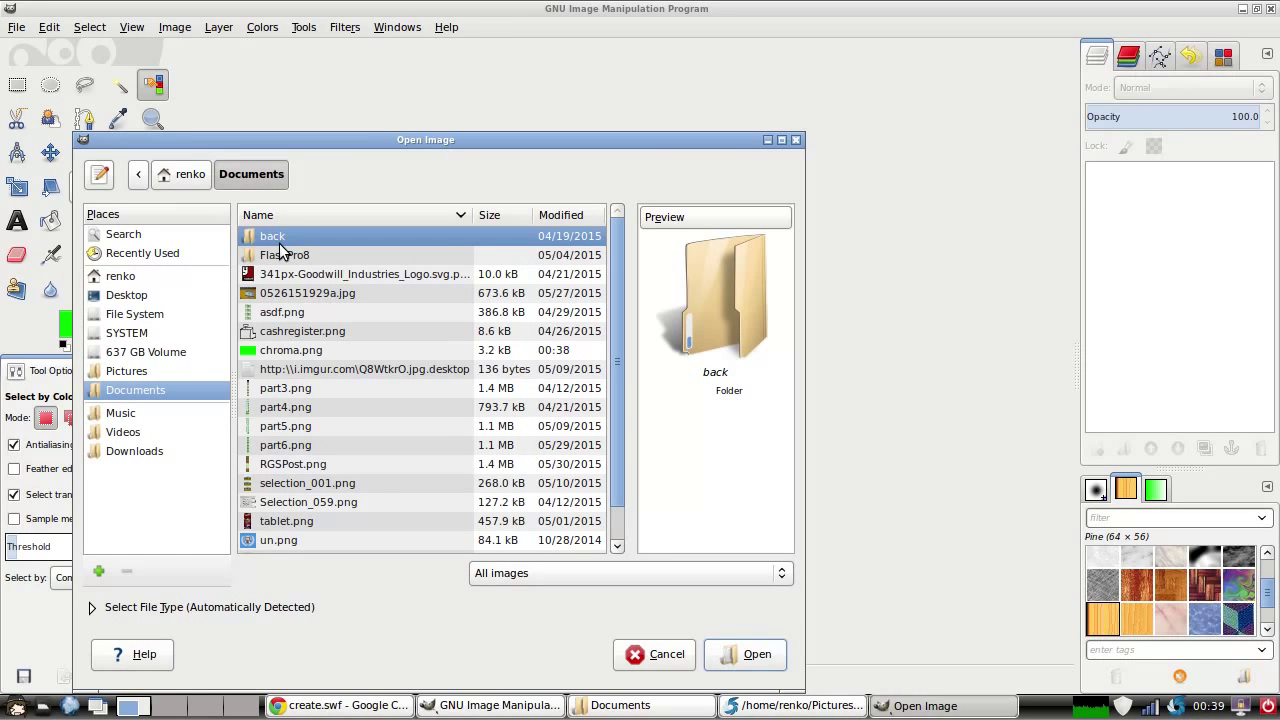
pyautogui.click(138, 376)
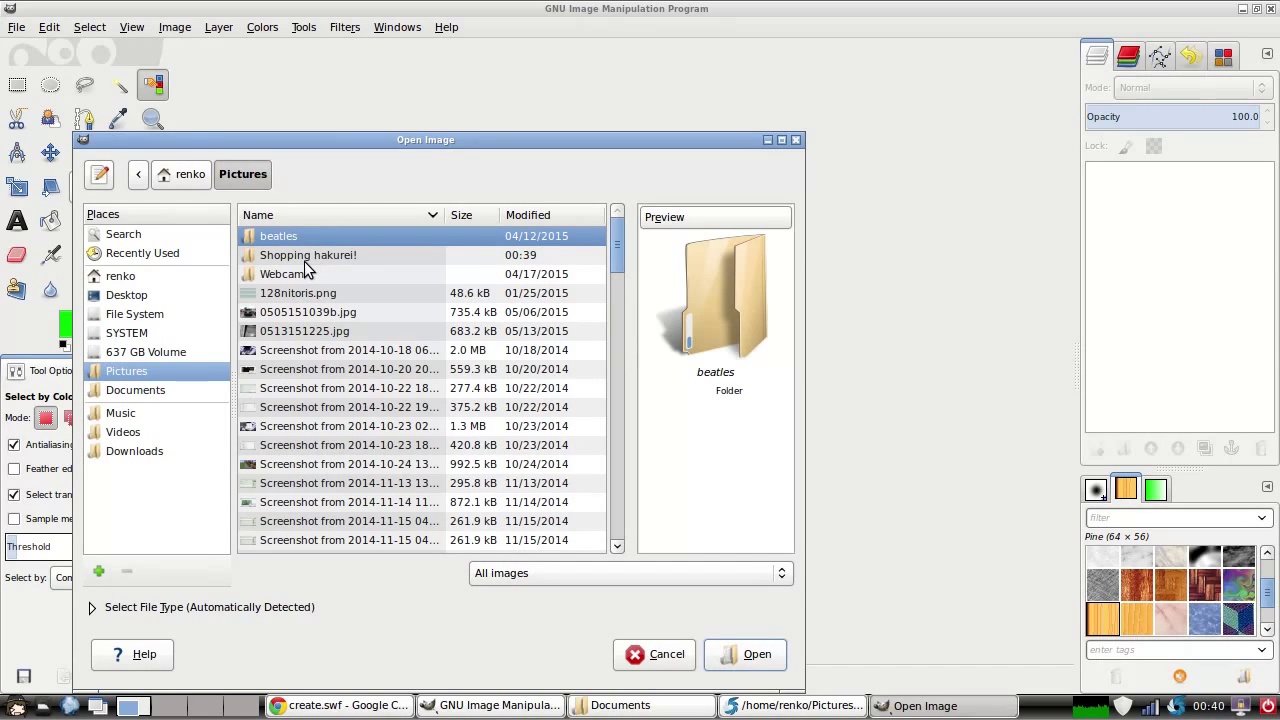
pyautogui.doubleClick(300, 257)
pyautogui.moveTo(618, 236); pyautogui.dragTo(639, 567)
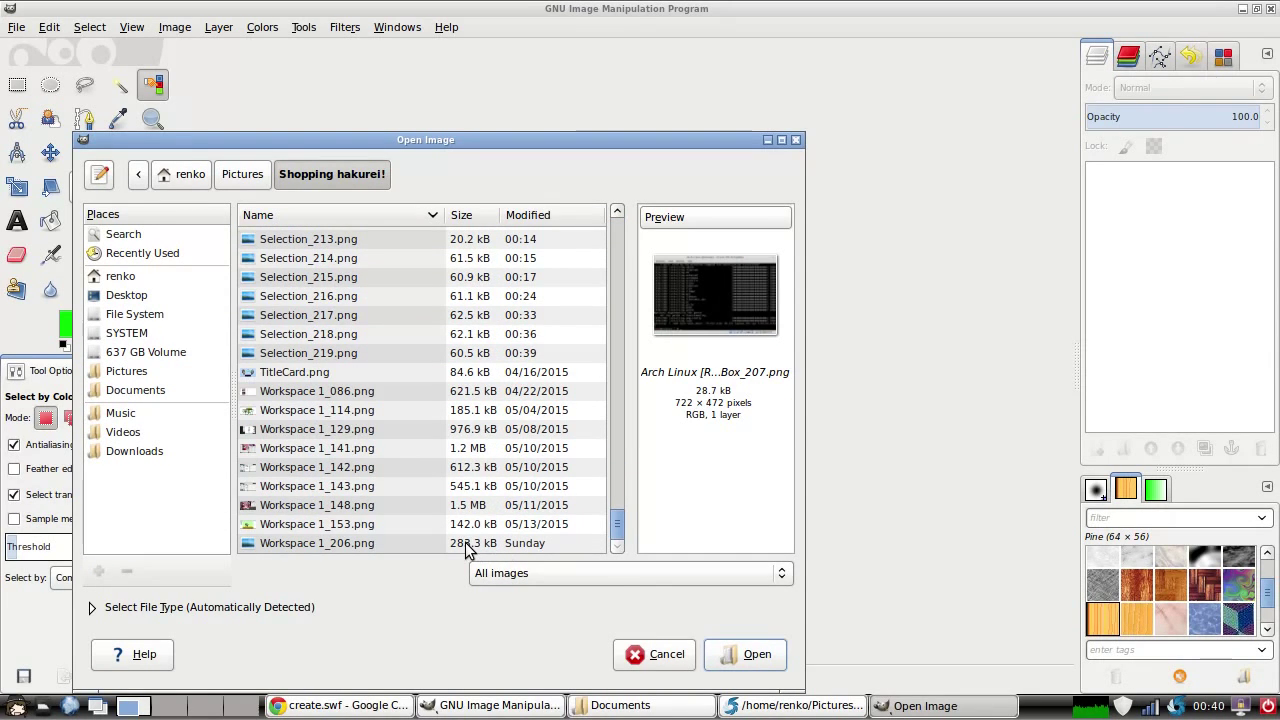
pyautogui.click(378, 353)
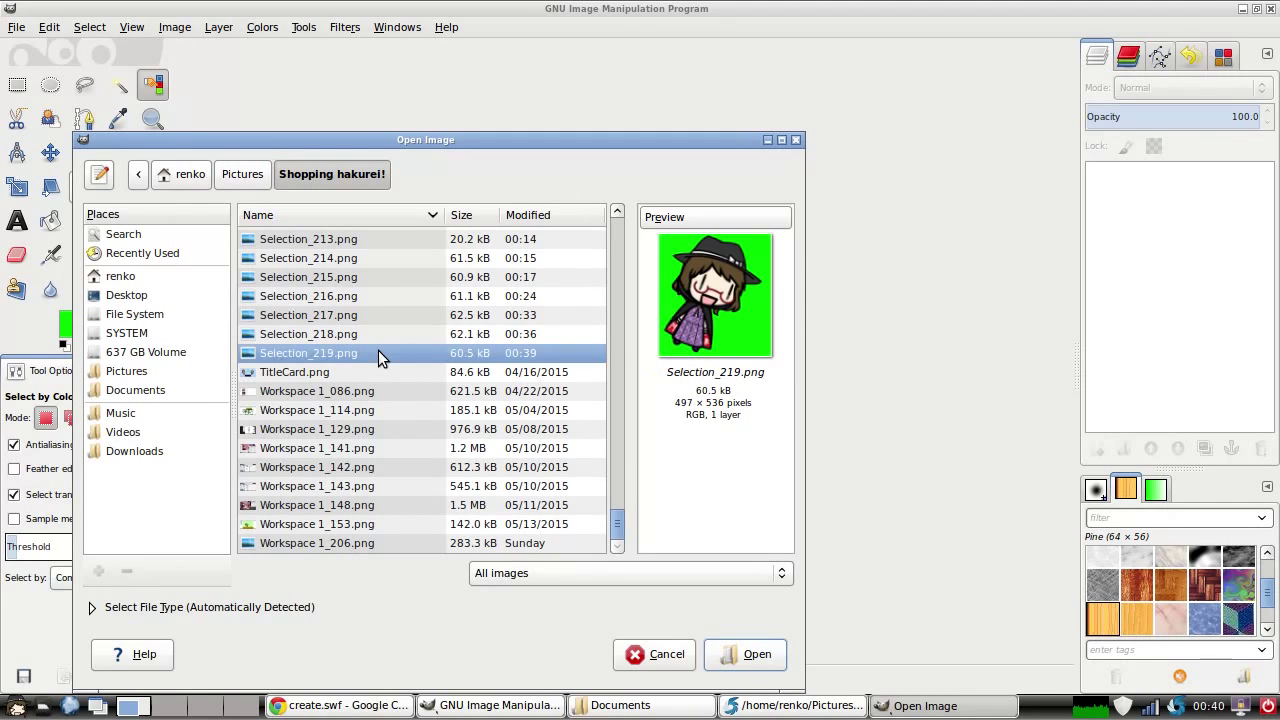
pyautogui.click(721, 650)
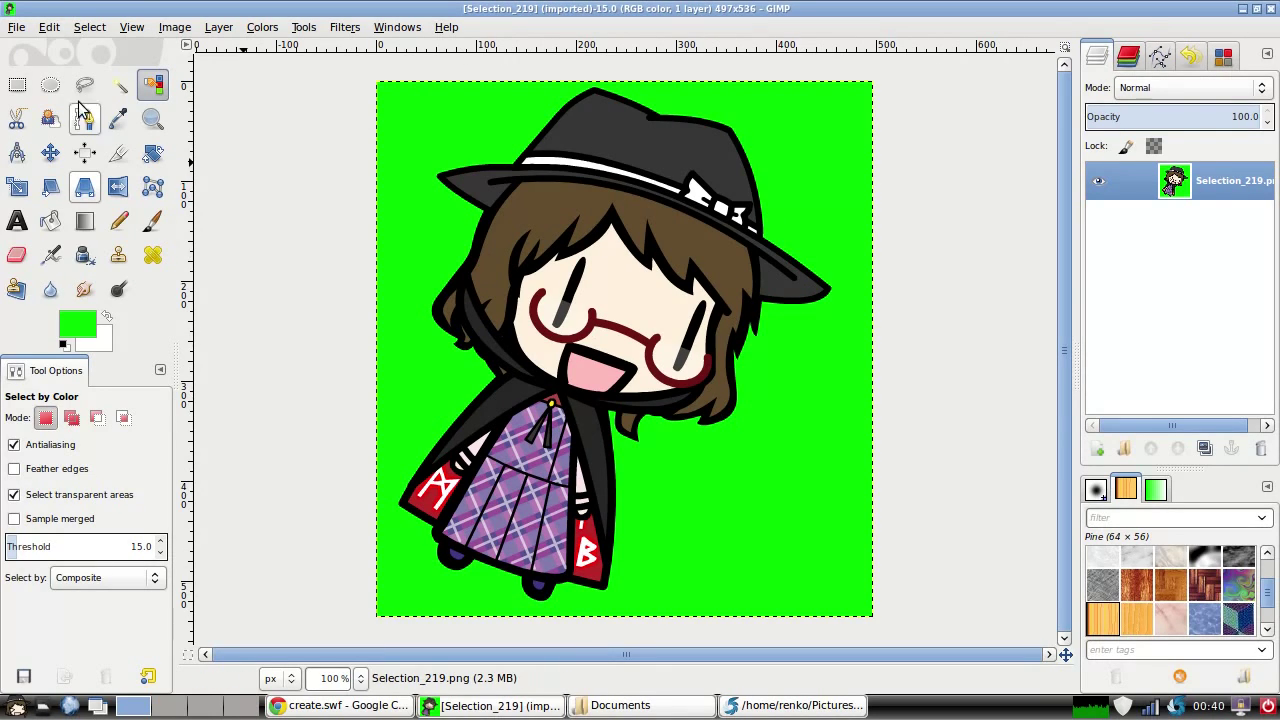
# Select the green background with Select by Color and delete it.
pyautogui.click(432, 124)
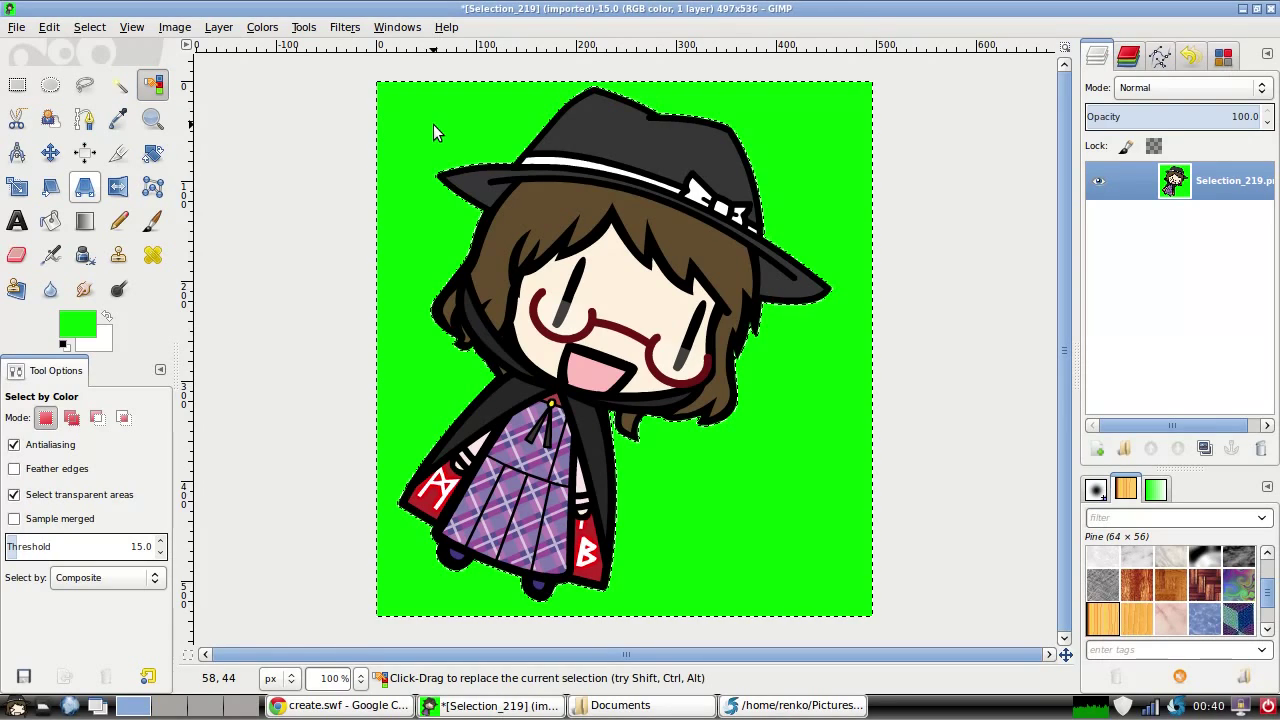
pyautogui.press('Delete')
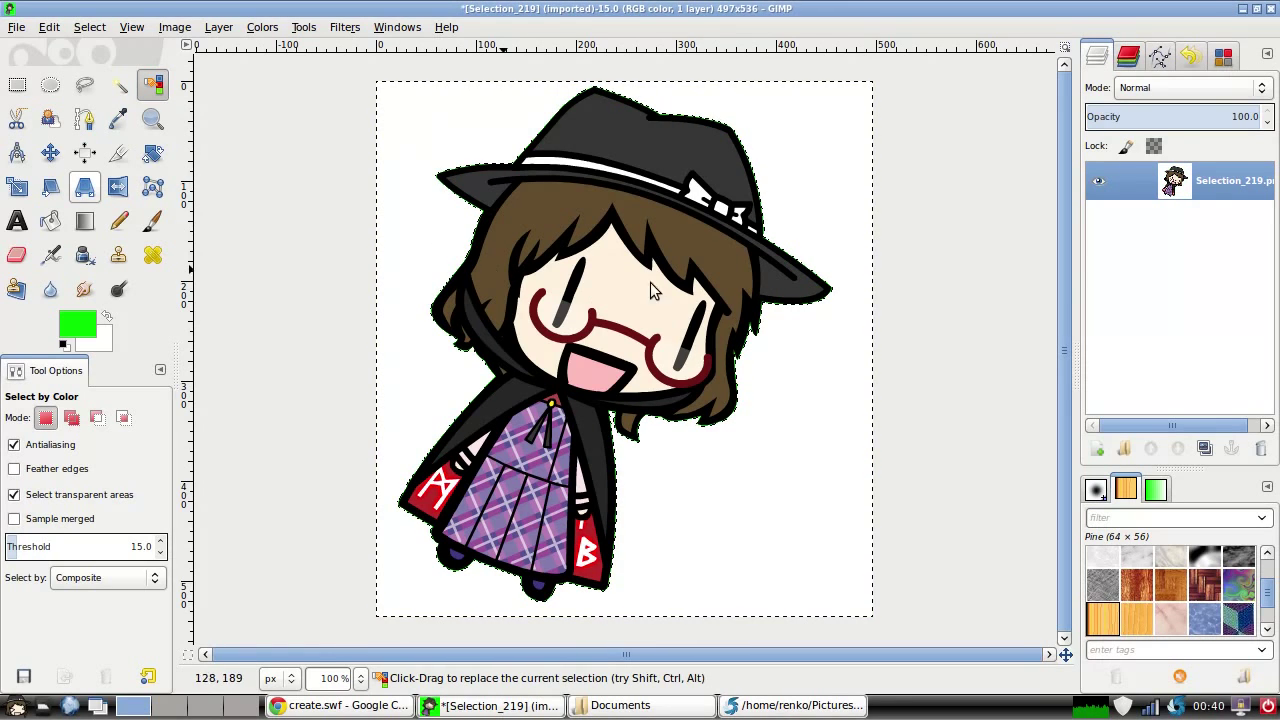
# Examine the edges of the hat and hair at 400% zoom, and return to the 100% view.
pyautogui.click(361, 678)
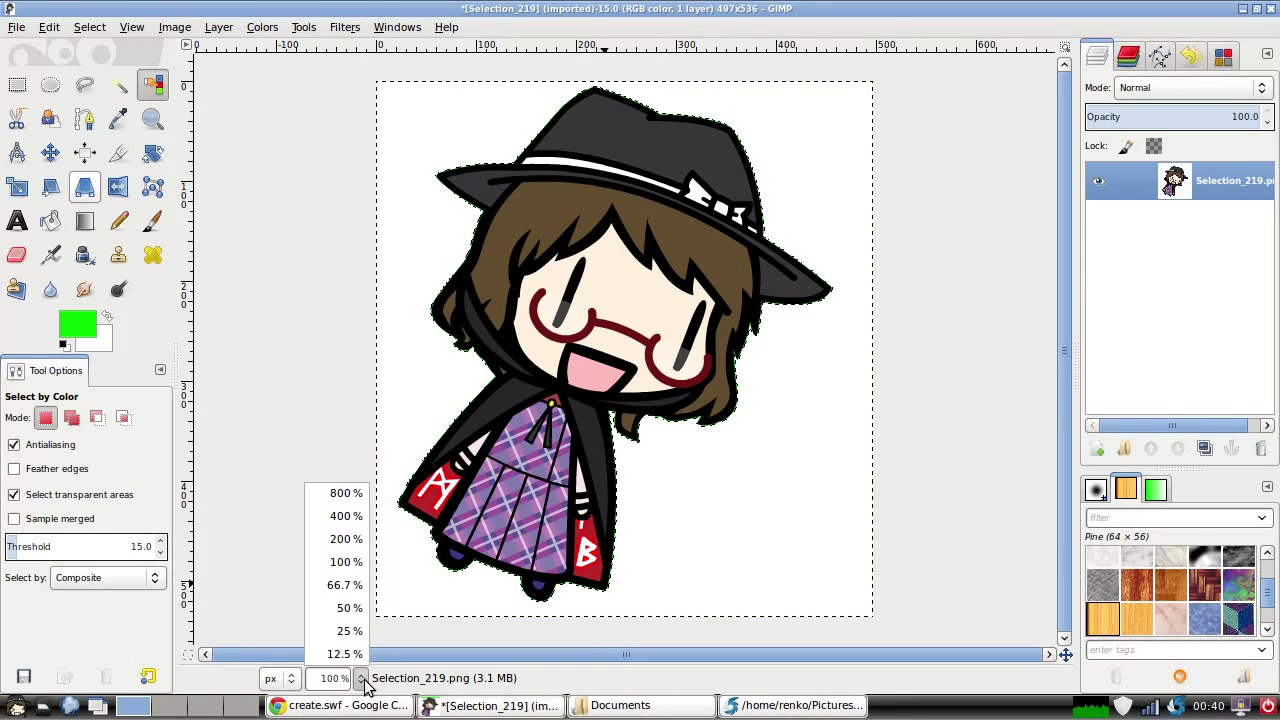
pyautogui.click(345, 516)
pyautogui.scroll(10, 612, 312)
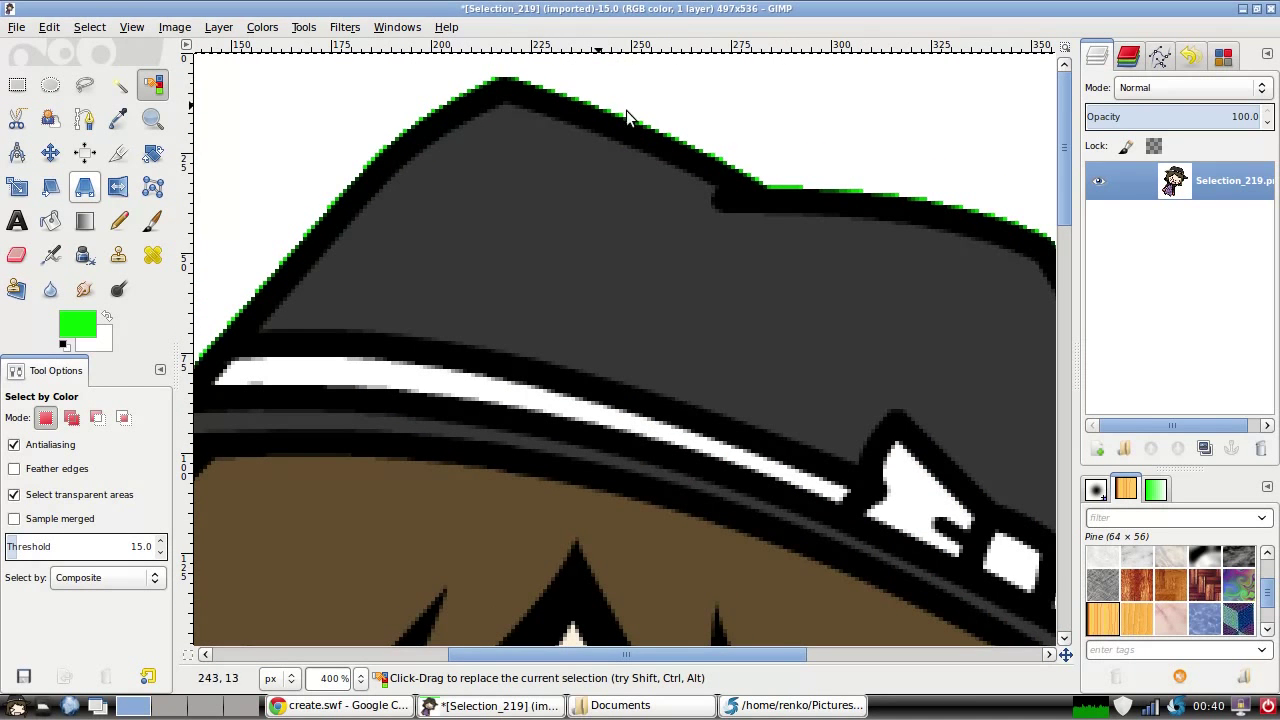
pyautogui.scroll(-5, 734, 167)
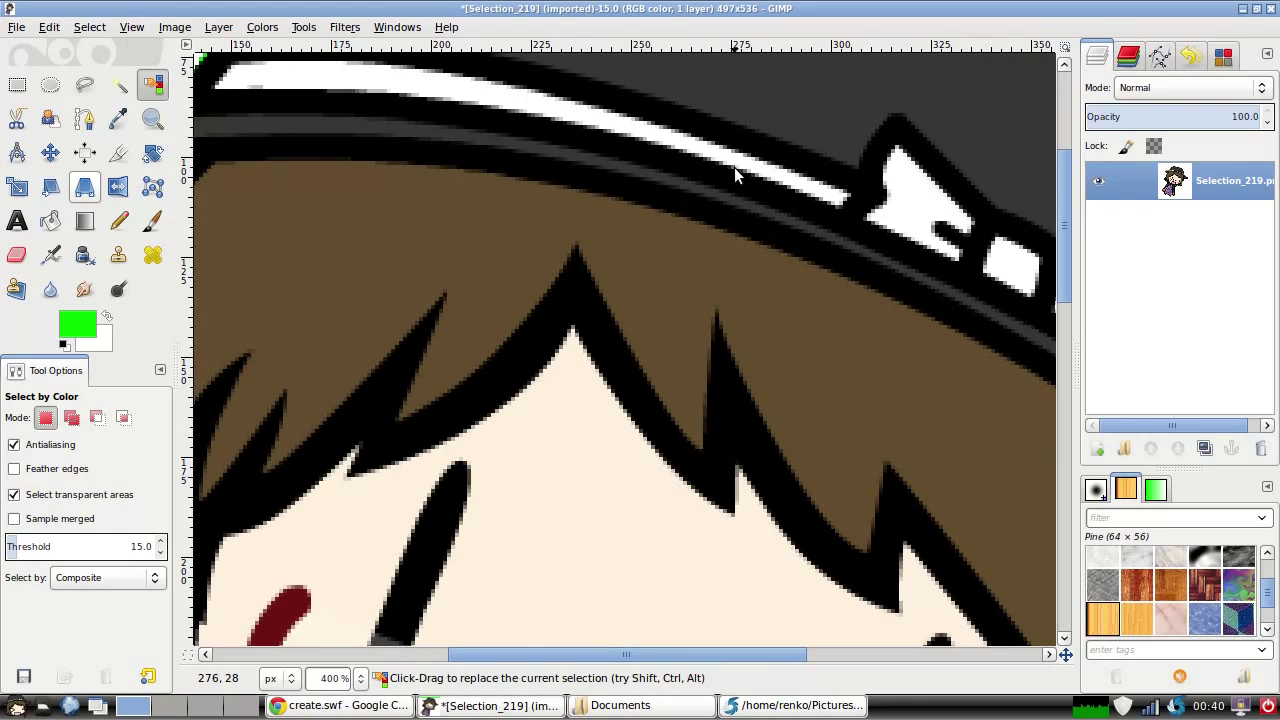
pyautogui.click(359, 678)
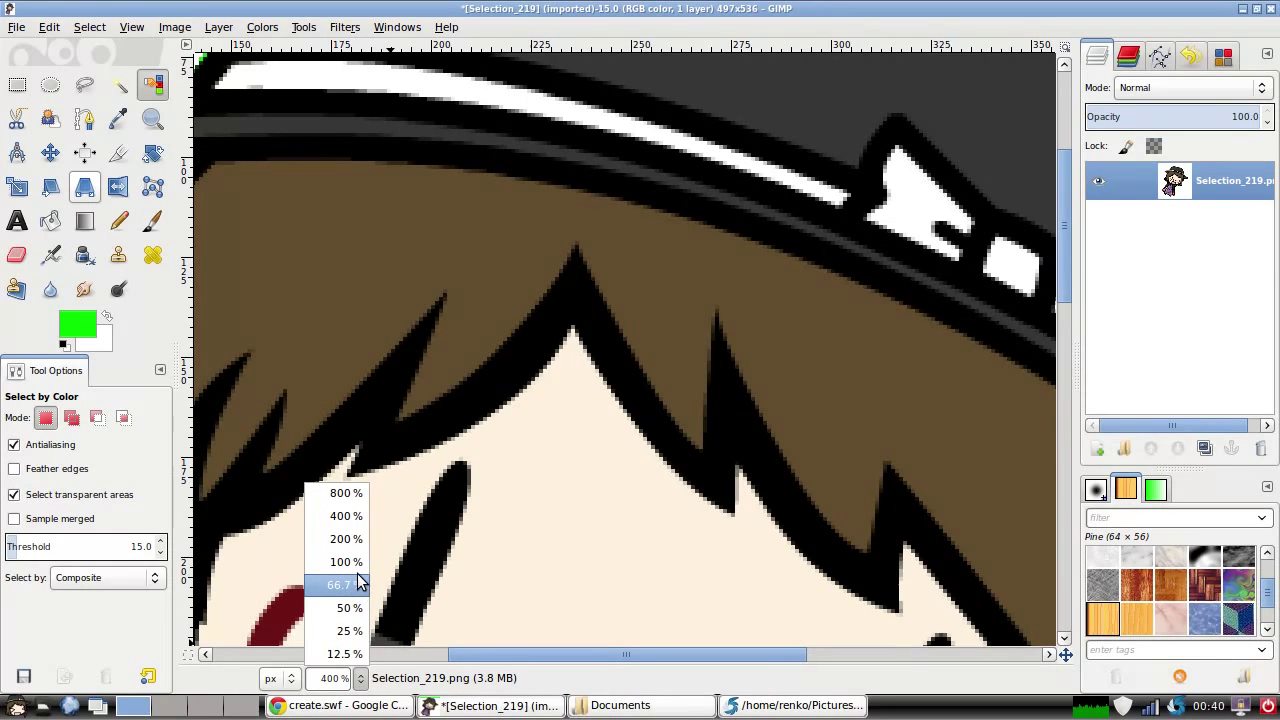
pyautogui.click(358, 585)
pyautogui.click(362, 680)
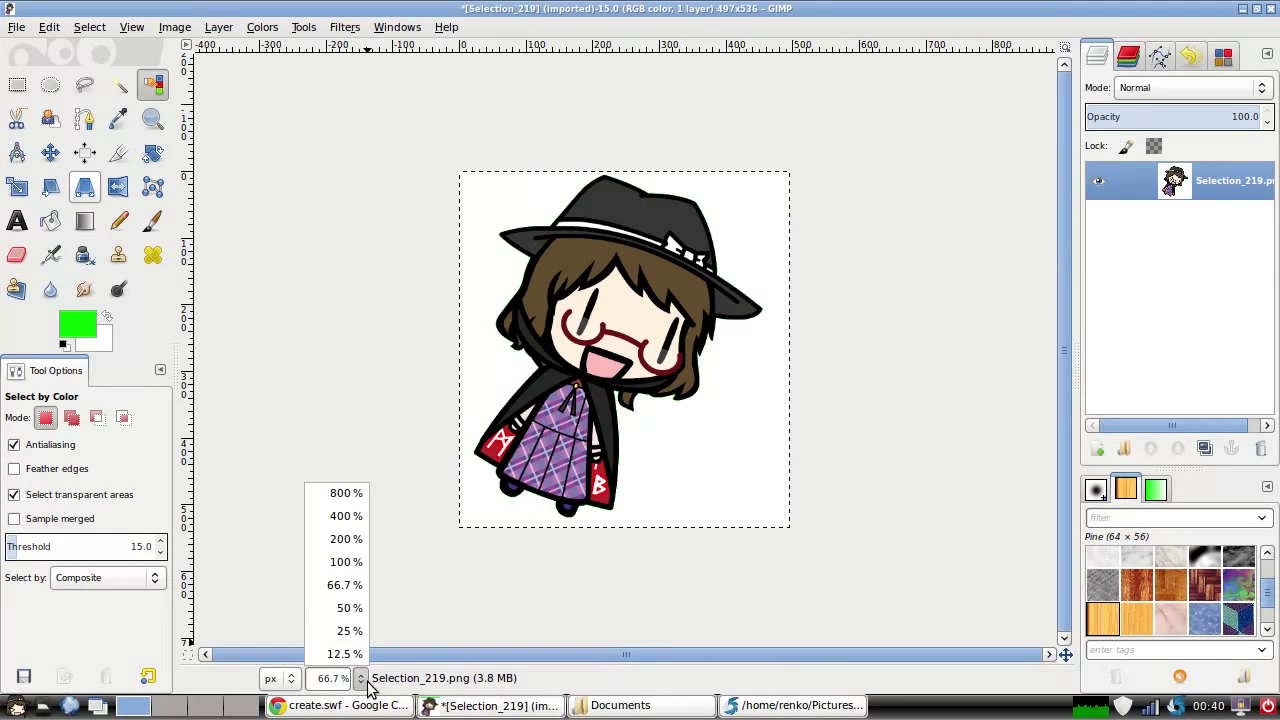
pyautogui.click(358, 562)
pyautogui.click(360, 566)
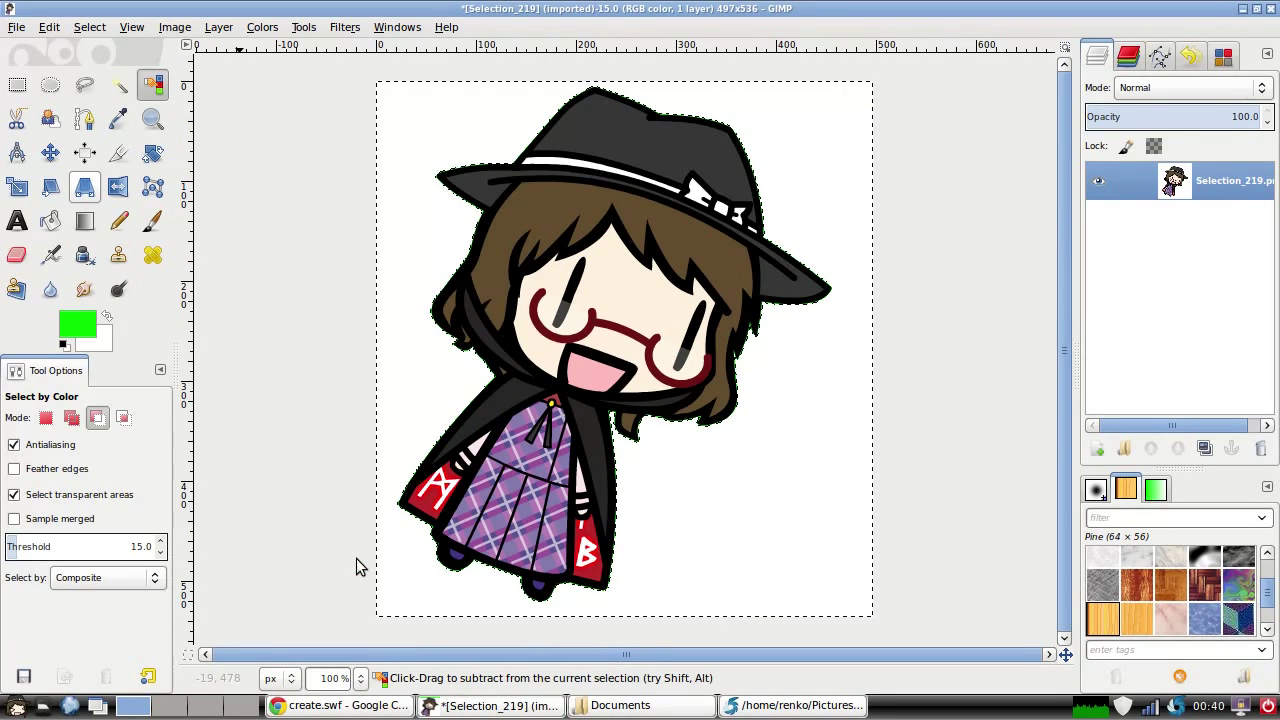
# Undo the deletion and the colour selection of the green background.
pyautogui.hotkey('ctrl', ',')
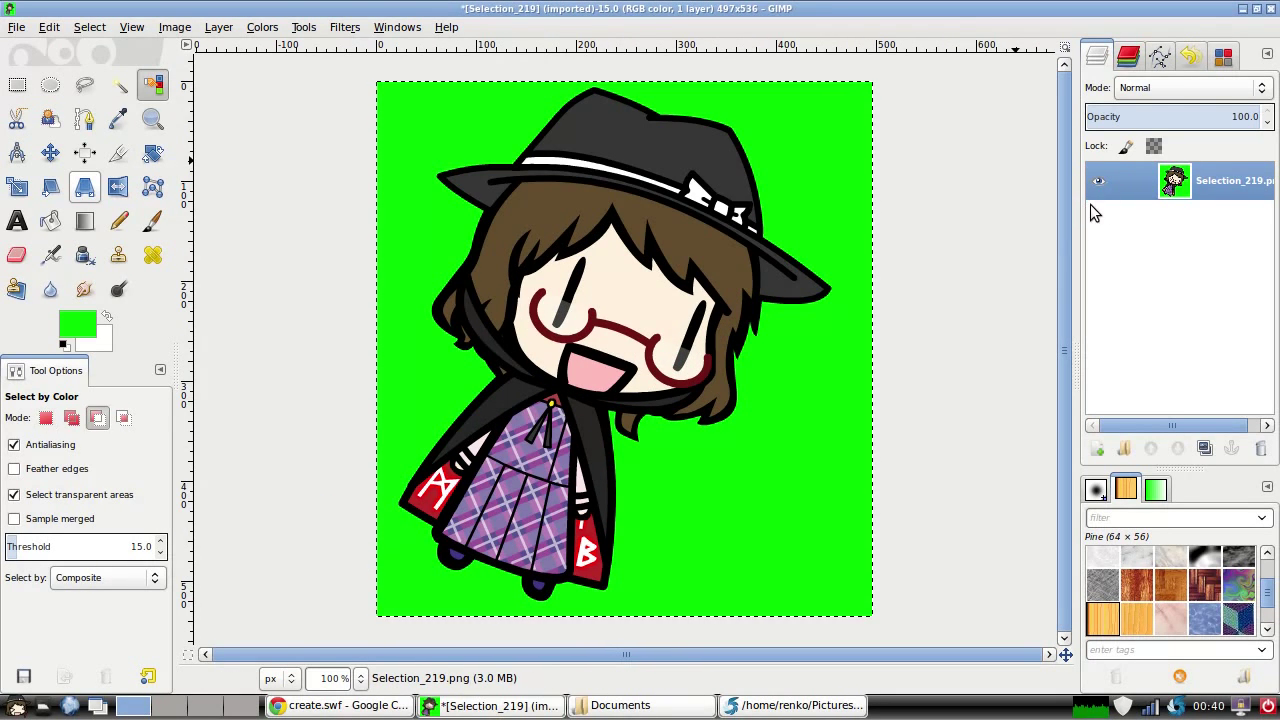
# Duplicate the Selection_219.png layer and make the copy the active layer.
pyautogui.rightClick(1180, 178)
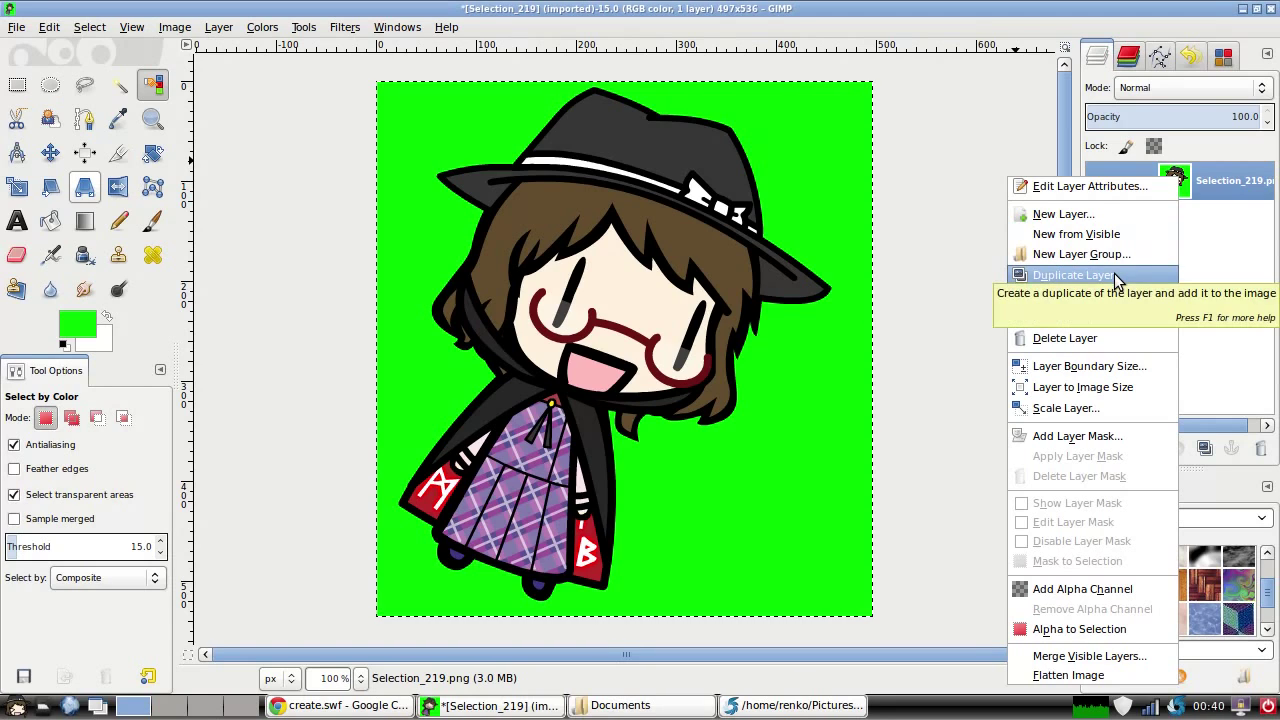
pyautogui.click(1114, 275)
pyautogui.click(1190, 228)
pyautogui.click(1198, 181)
pyautogui.click(1207, 236)
pyautogui.click(1208, 190)
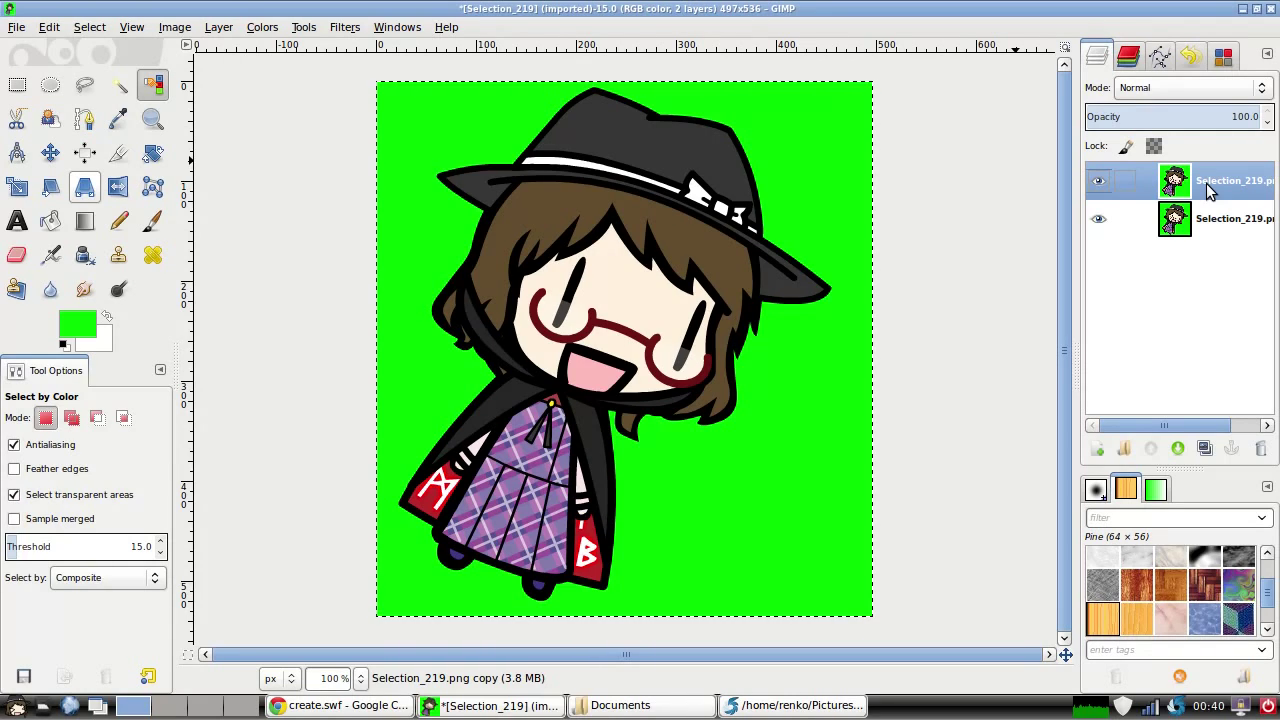
# Select the green background on the copied layer with Fuzzy Select and grow the selection by 2 px.
pyautogui.click(119, 92)
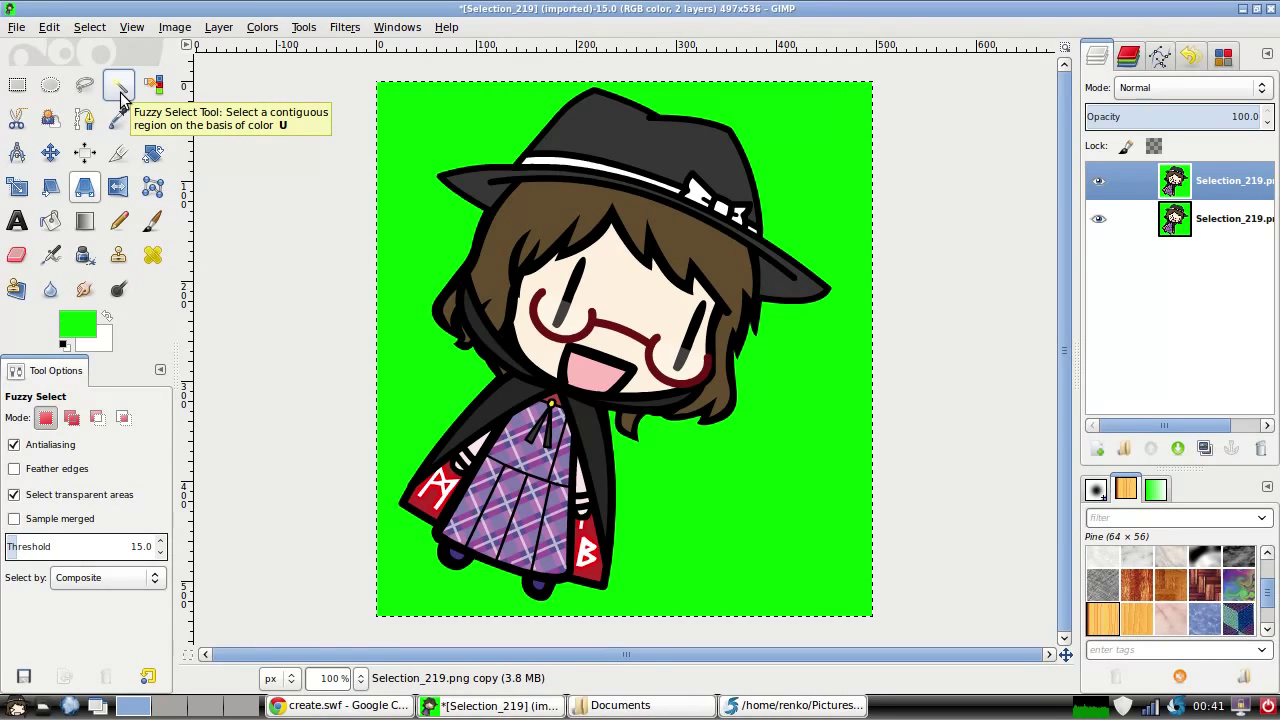
pyautogui.click(447, 121)
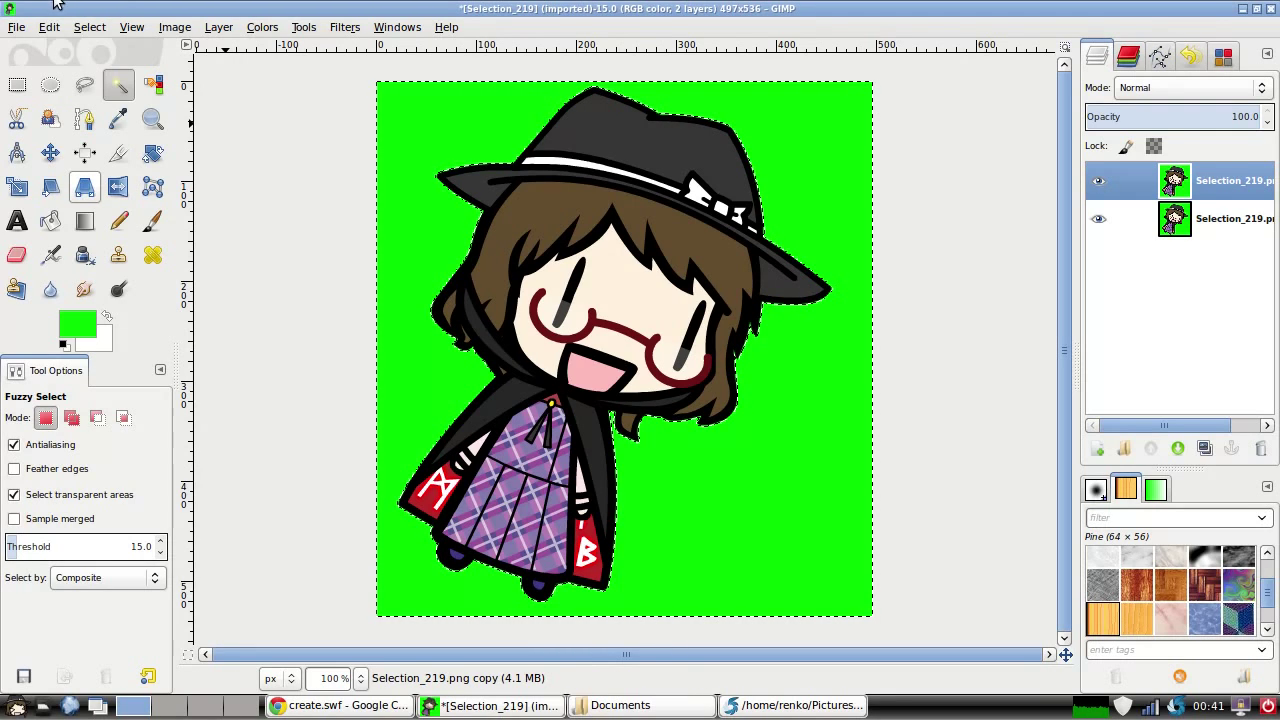
pyautogui.click(88, 28)
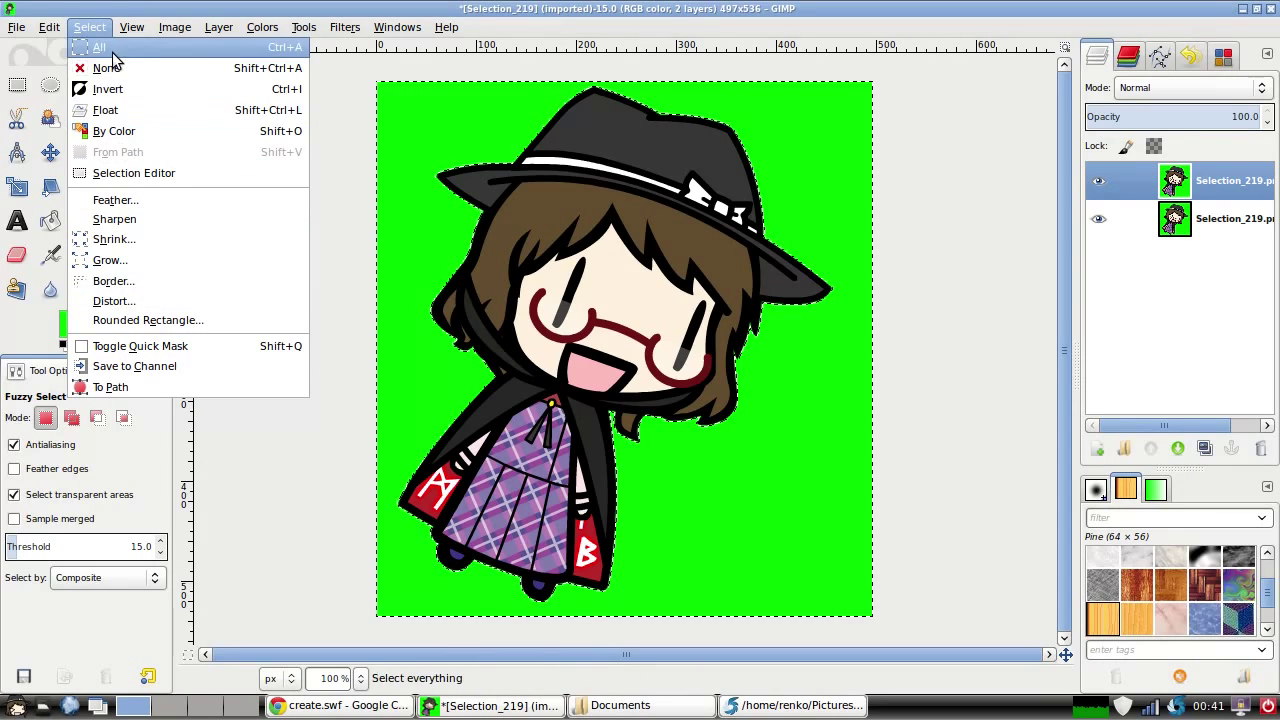
pyautogui.click(133, 262)
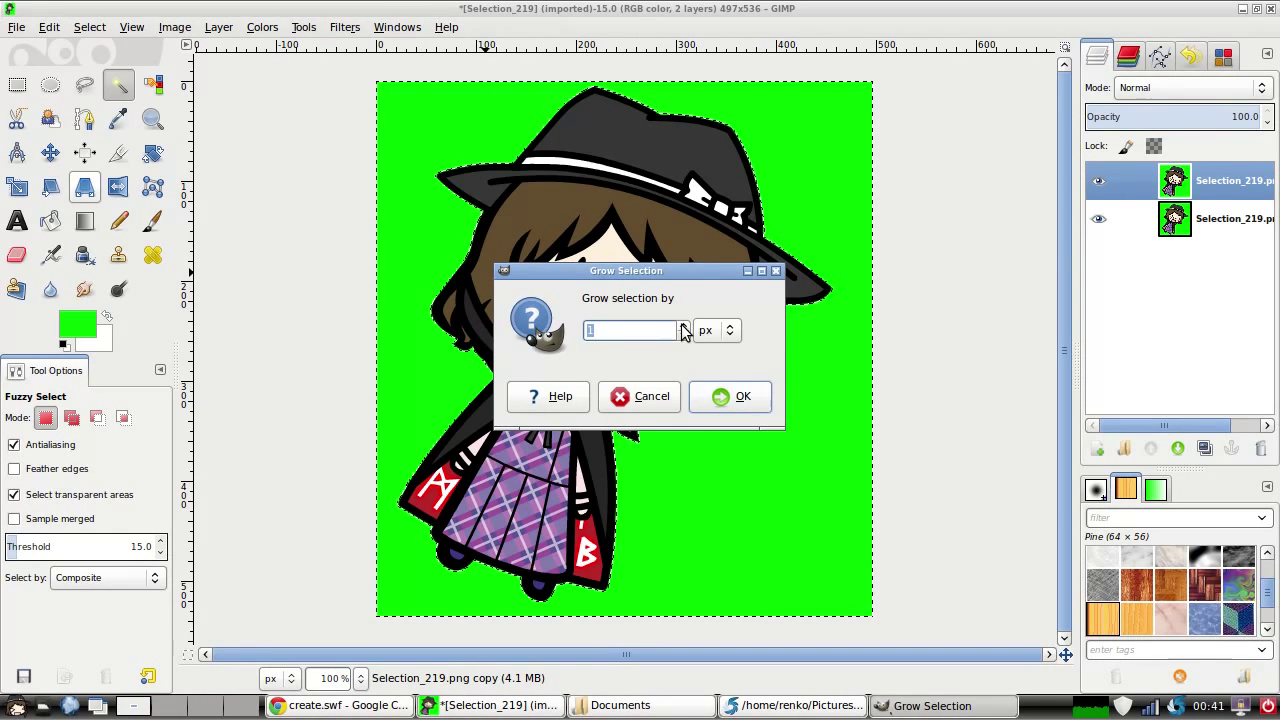
pyautogui.click(642, 332)
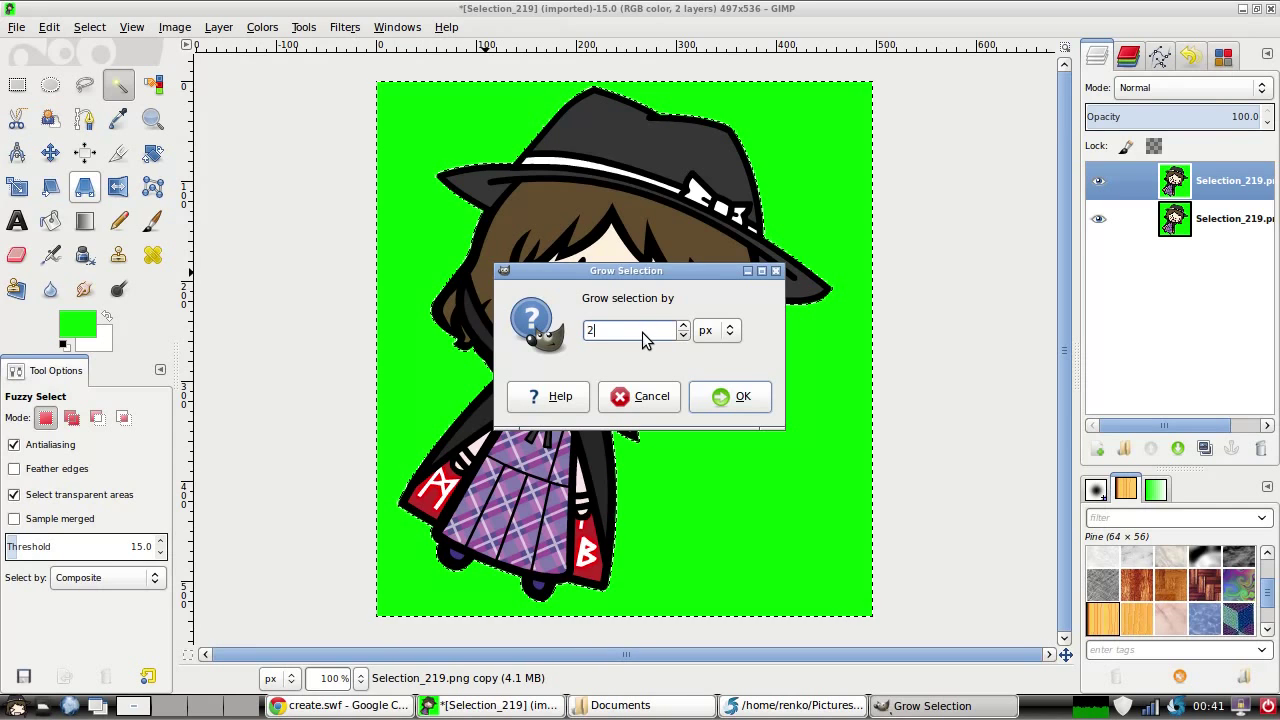
pyautogui.click(737, 397)
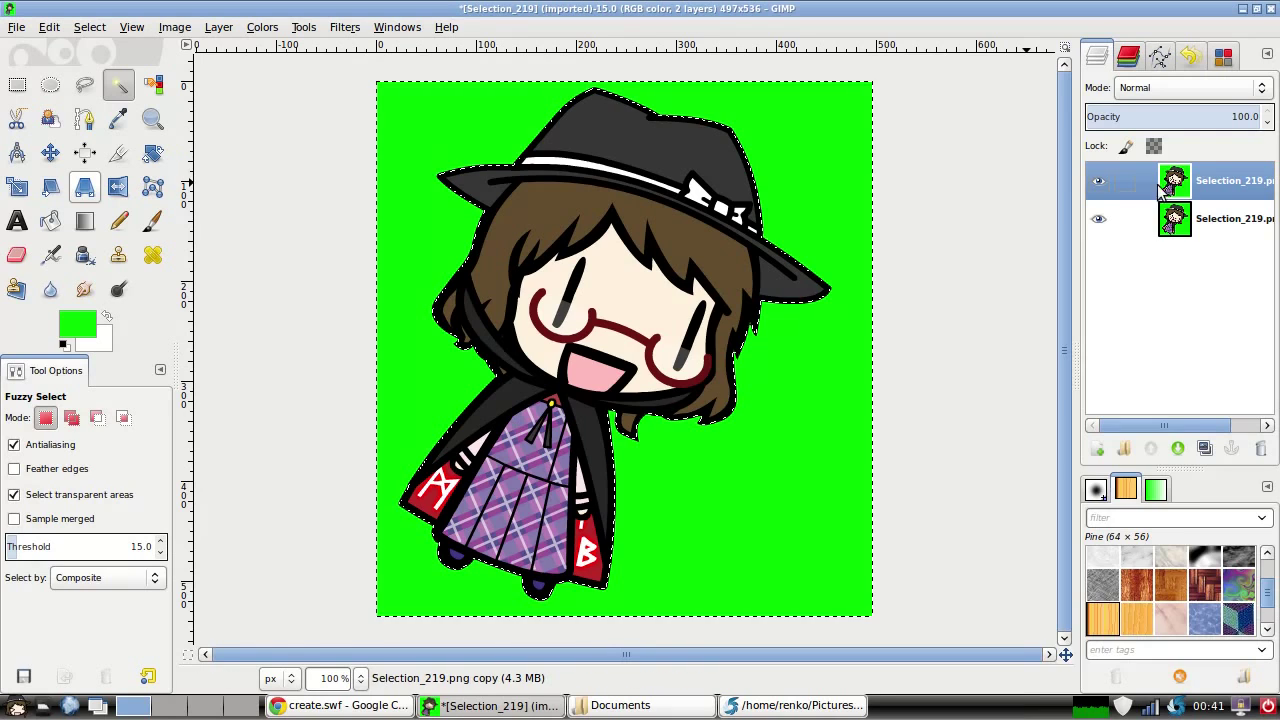
# Add an alpha channel to the copied layer, delete its selected green background and hide the original layer.
pyautogui.rightClick(1190, 184)
pyautogui.click(1088, 600)
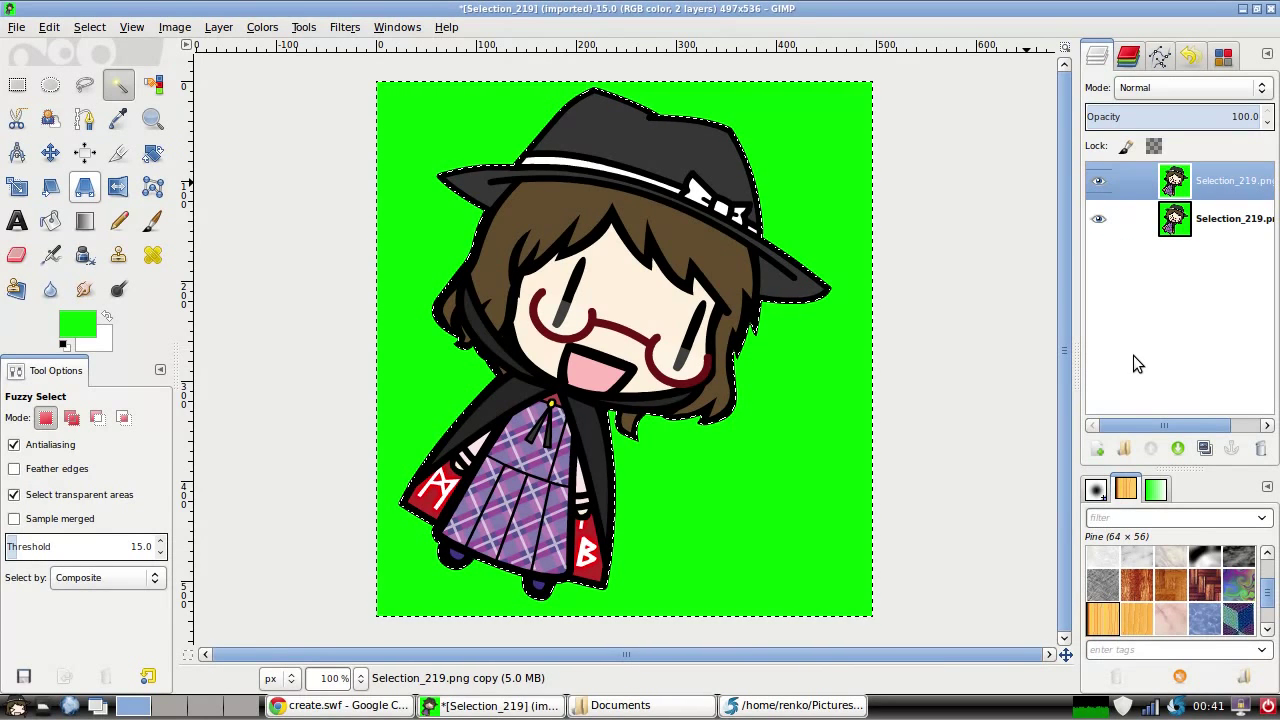
pyautogui.press('Delete')
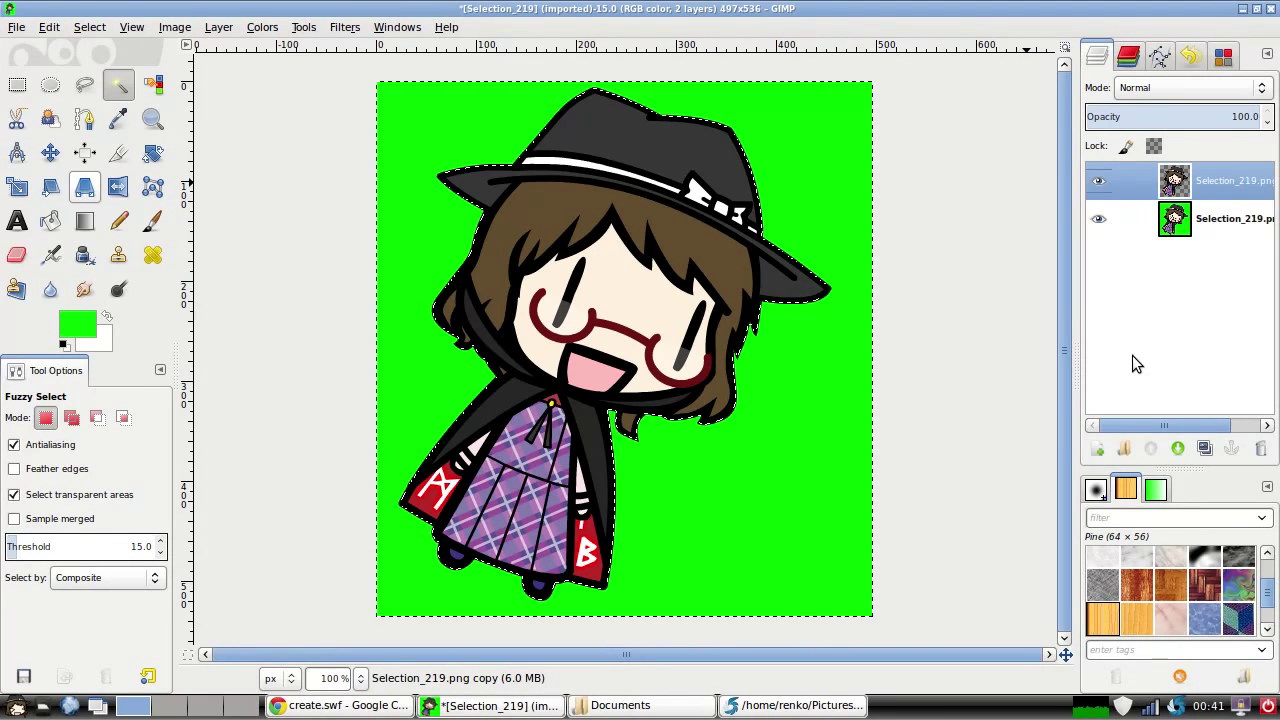
pyautogui.click(1098, 221)
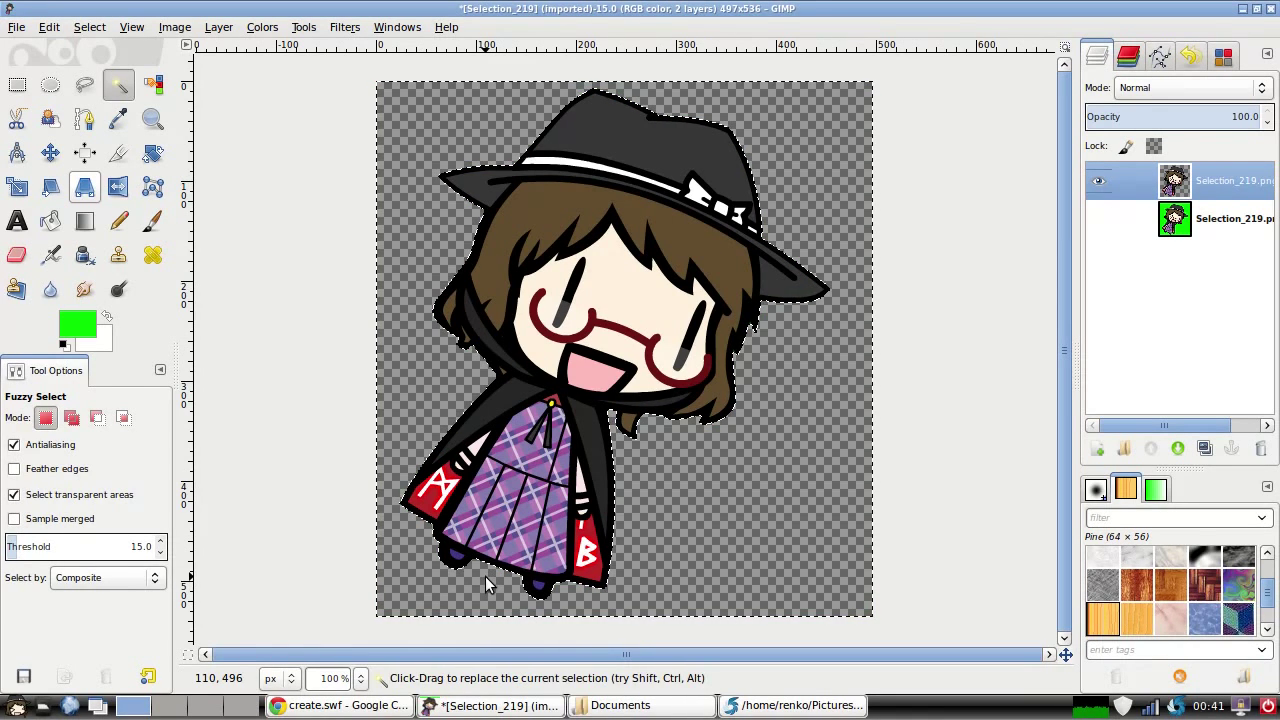
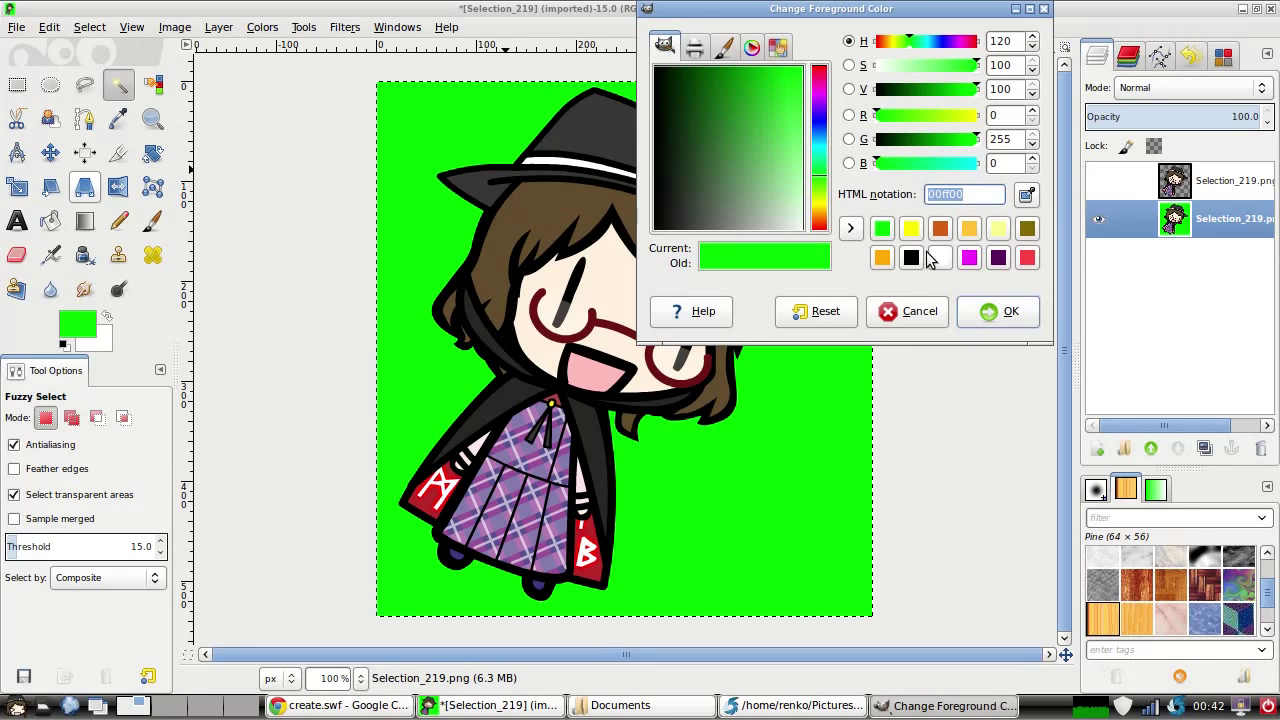
pyautogui.click(920, 311)
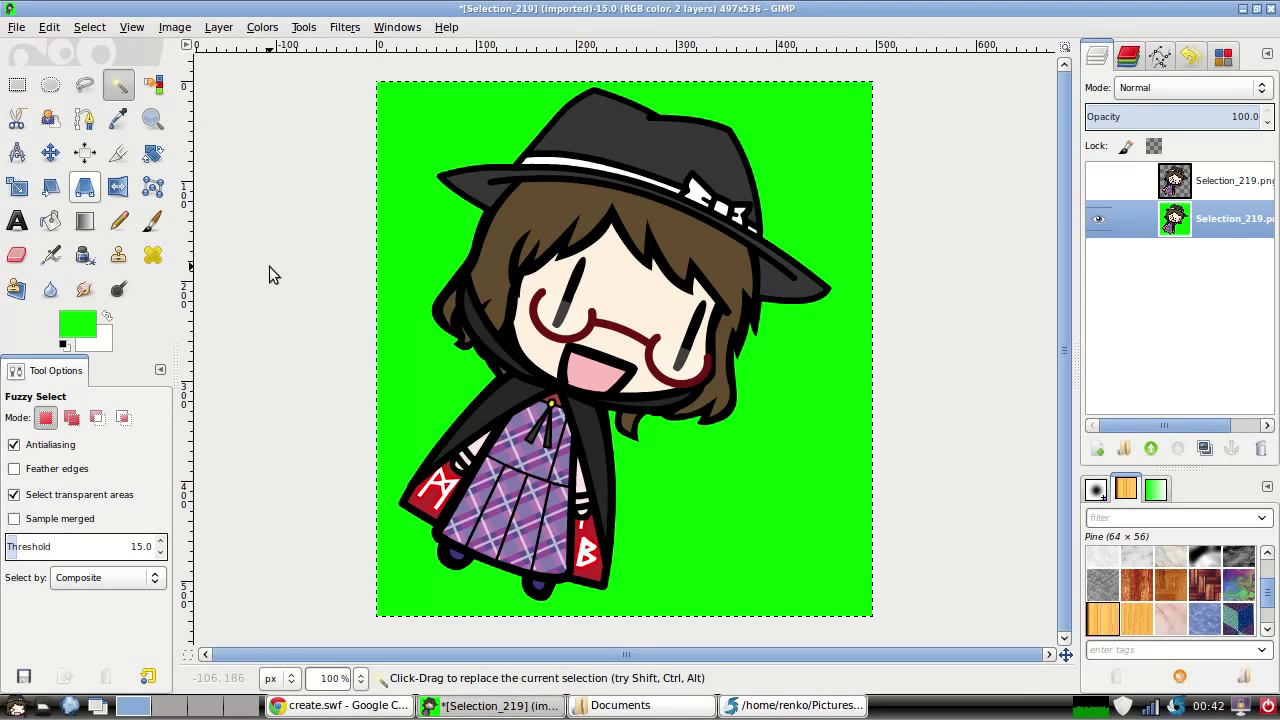
pyautogui.click(86, 333)
pyautogui.moveTo(928, 141); pyautogui.dragTo(990, 157)
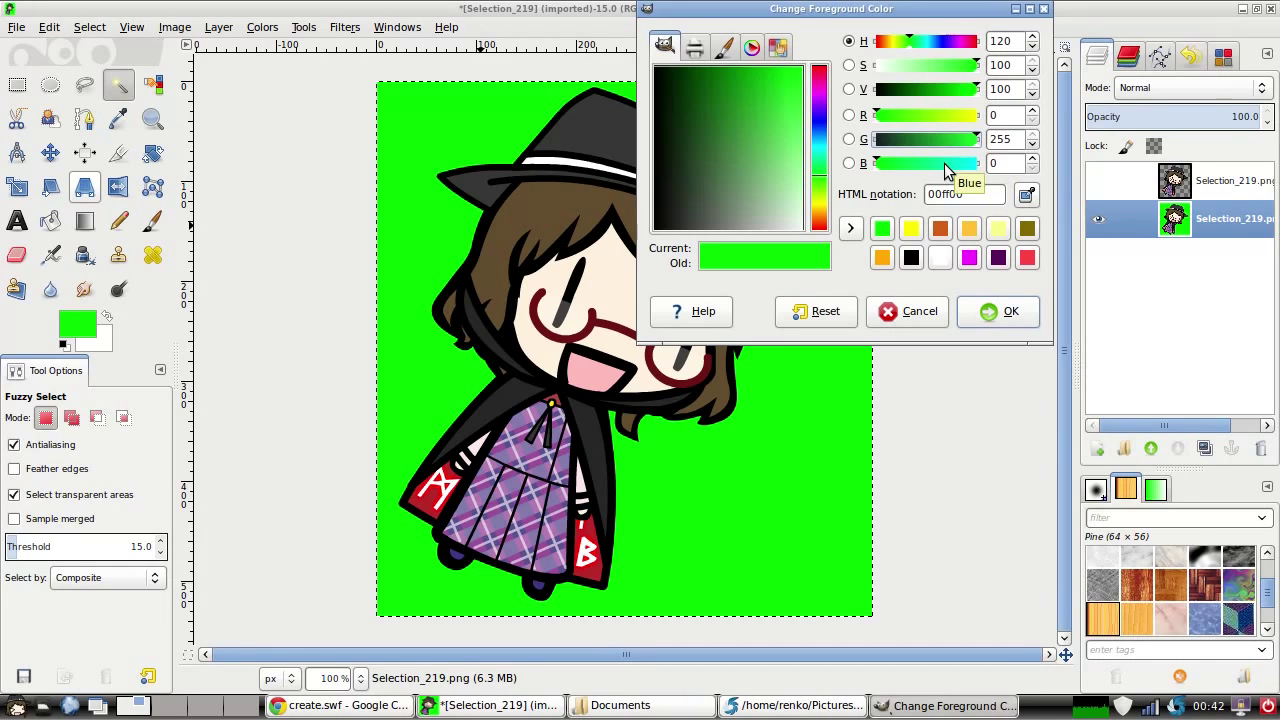
pyautogui.moveTo(946, 166); pyautogui.dragTo(834, 177)
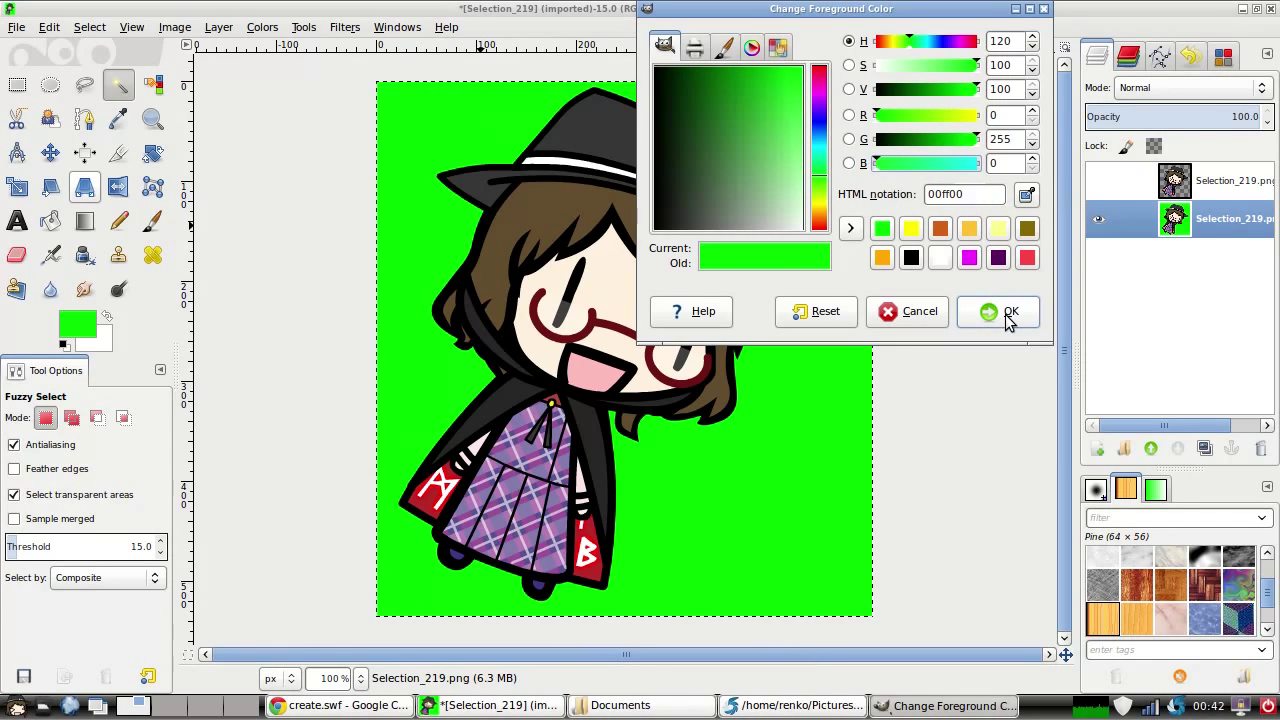
pyautogui.click(928, 318)
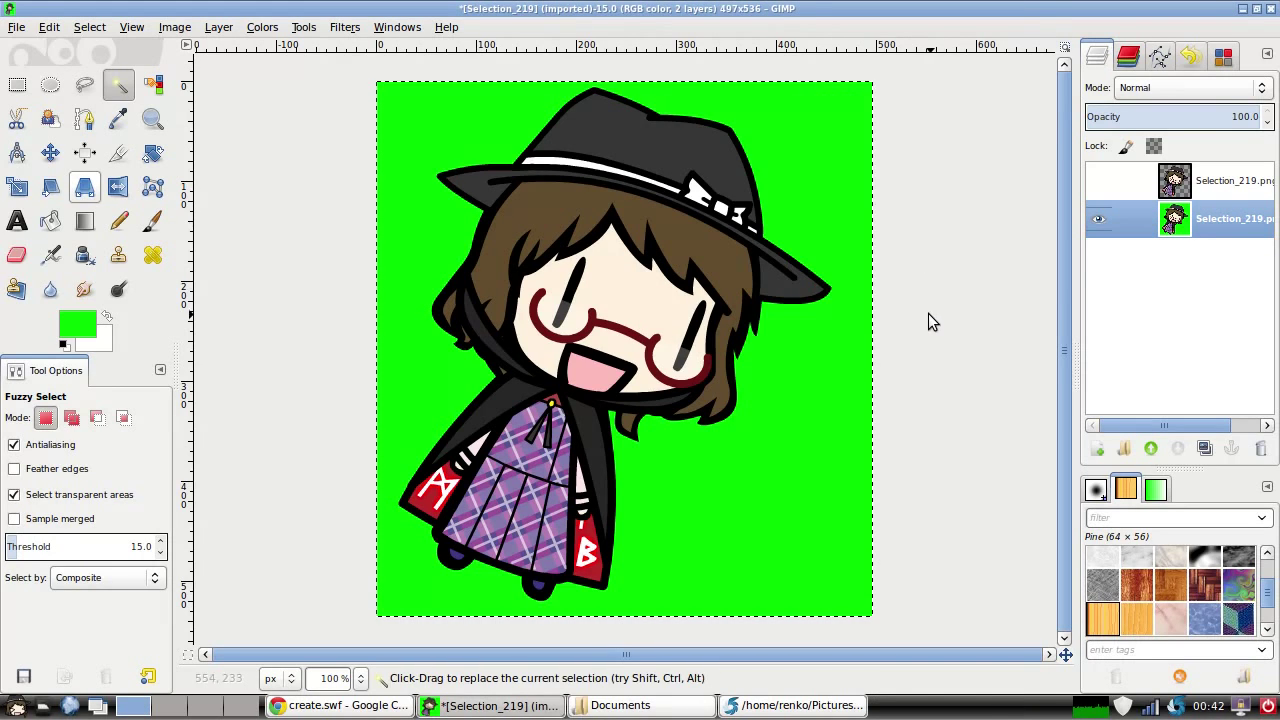
# Turn the green 00ff00 of the original layer transparent with Color to Alpha, and show and activate the copied layer above it.
pyautogui.click(260, 30)
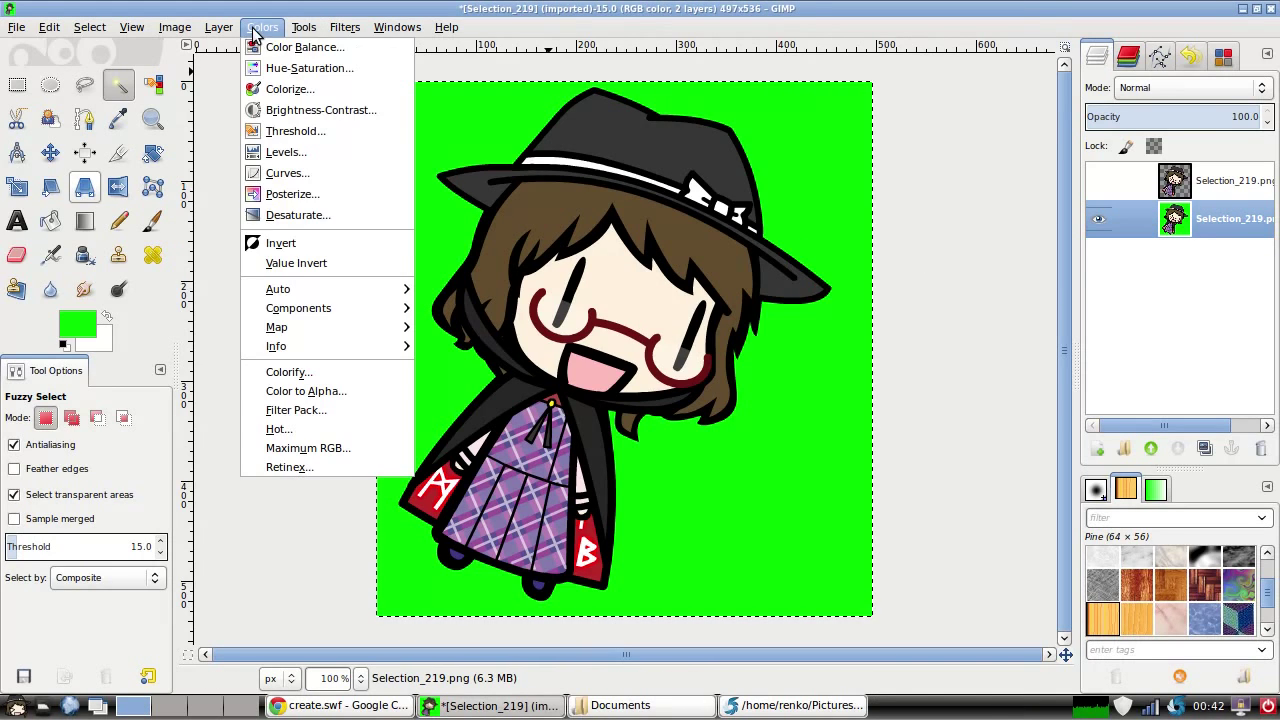
pyautogui.click(315, 396)
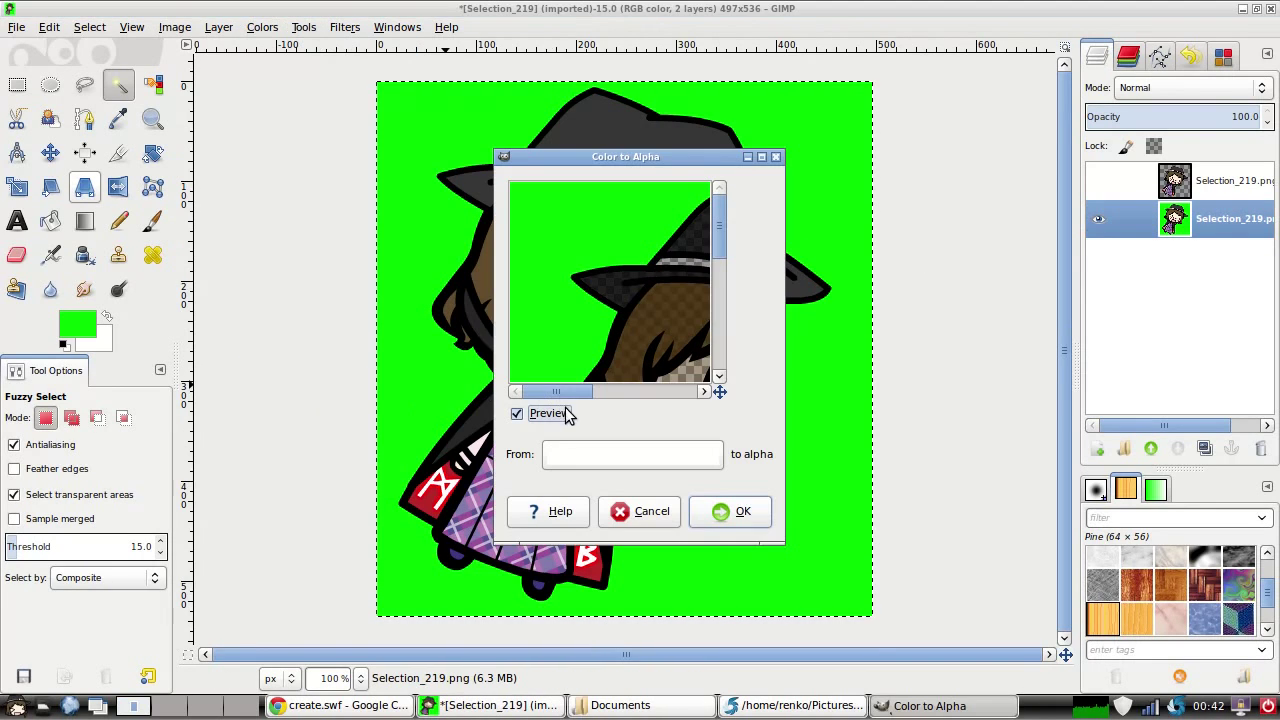
pyautogui.click(578, 458)
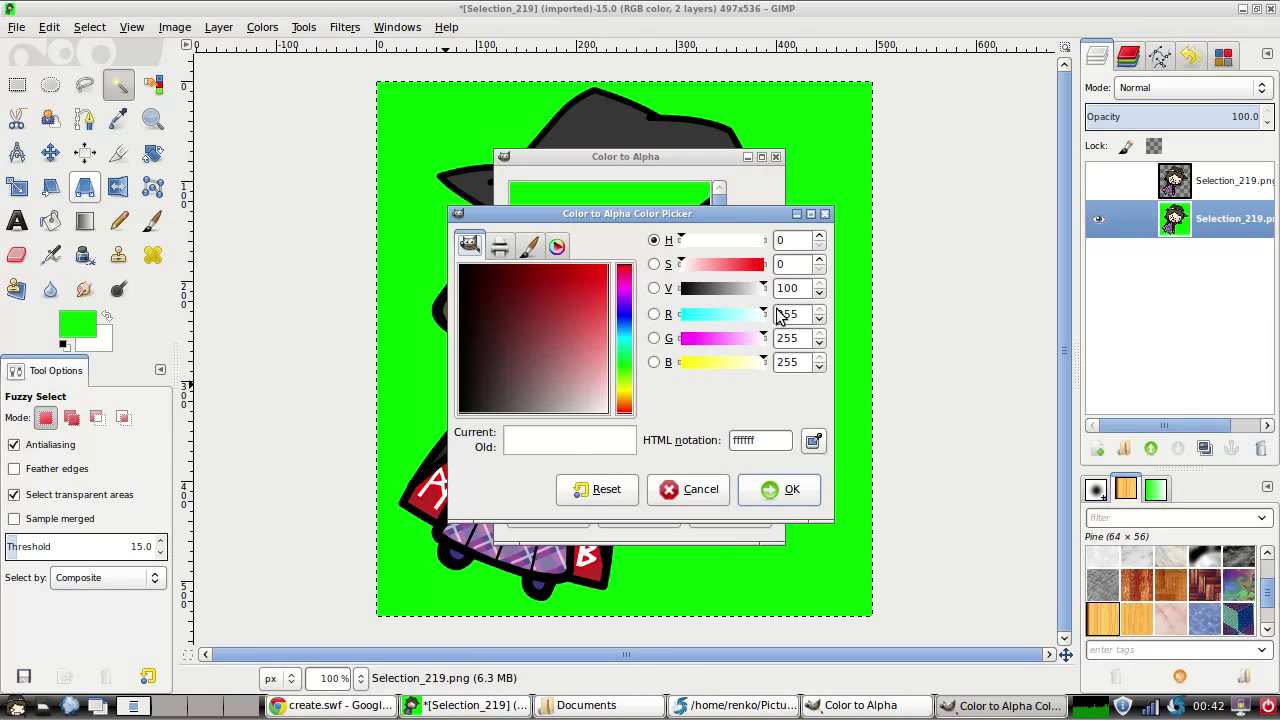
pyautogui.moveTo(724, 314); pyautogui.dragTo(603, 310)
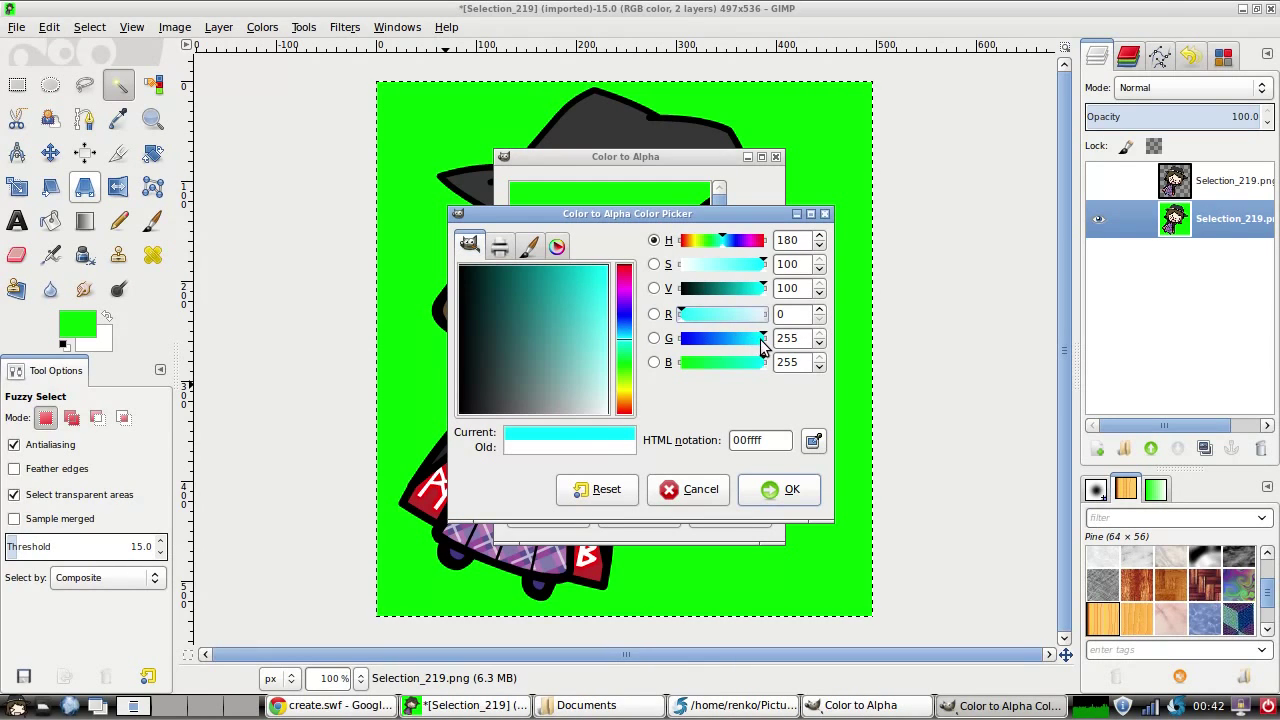
pyautogui.moveTo(757, 363); pyautogui.dragTo(676, 362)
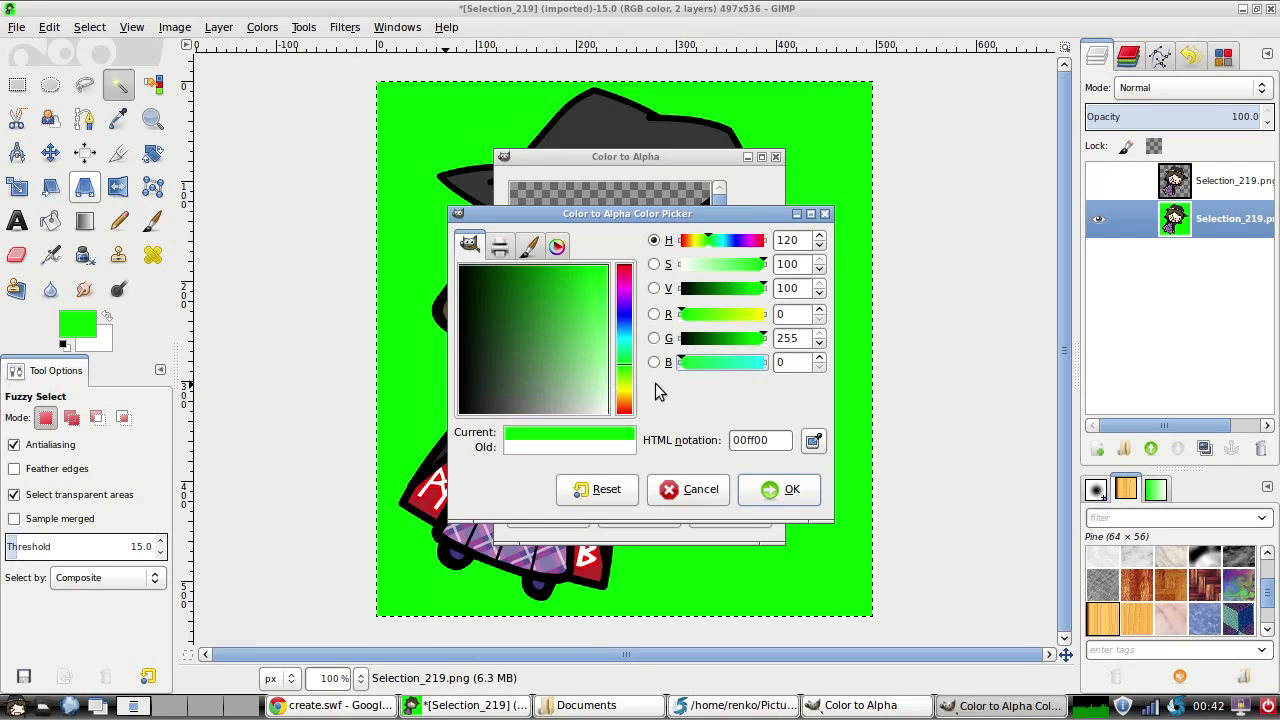
pyautogui.click(767, 487)
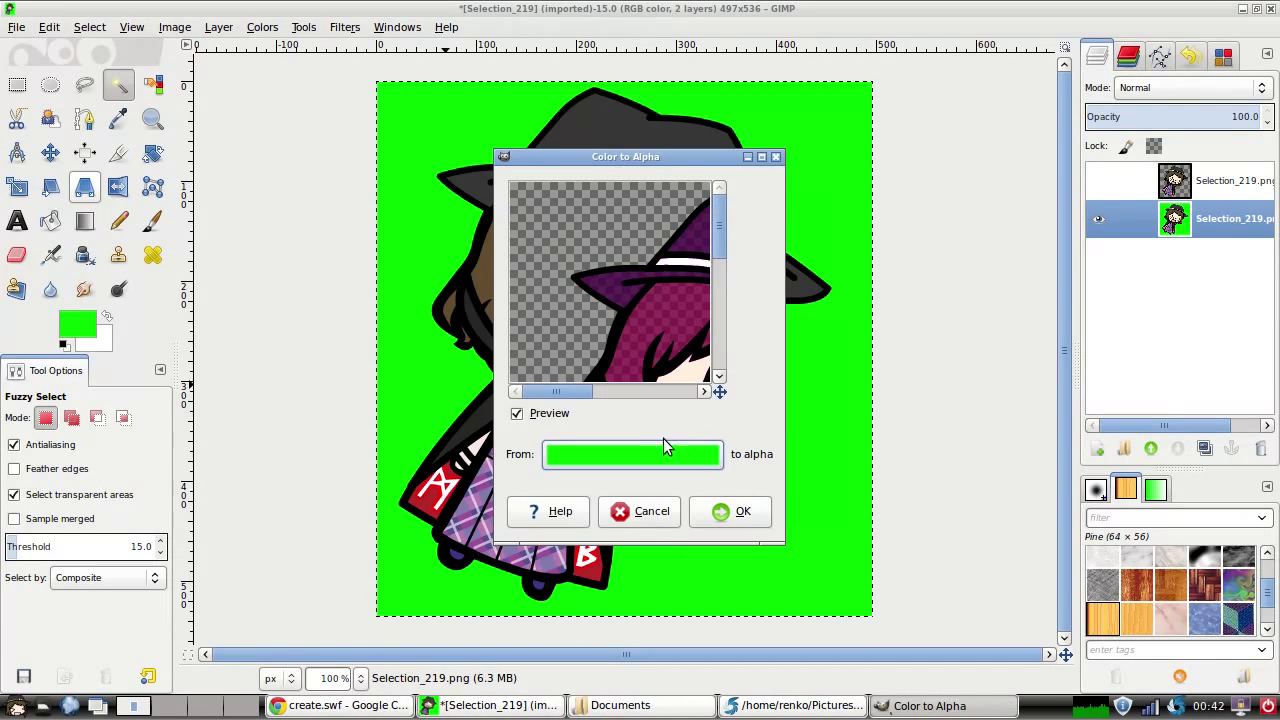
pyautogui.click(741, 513)
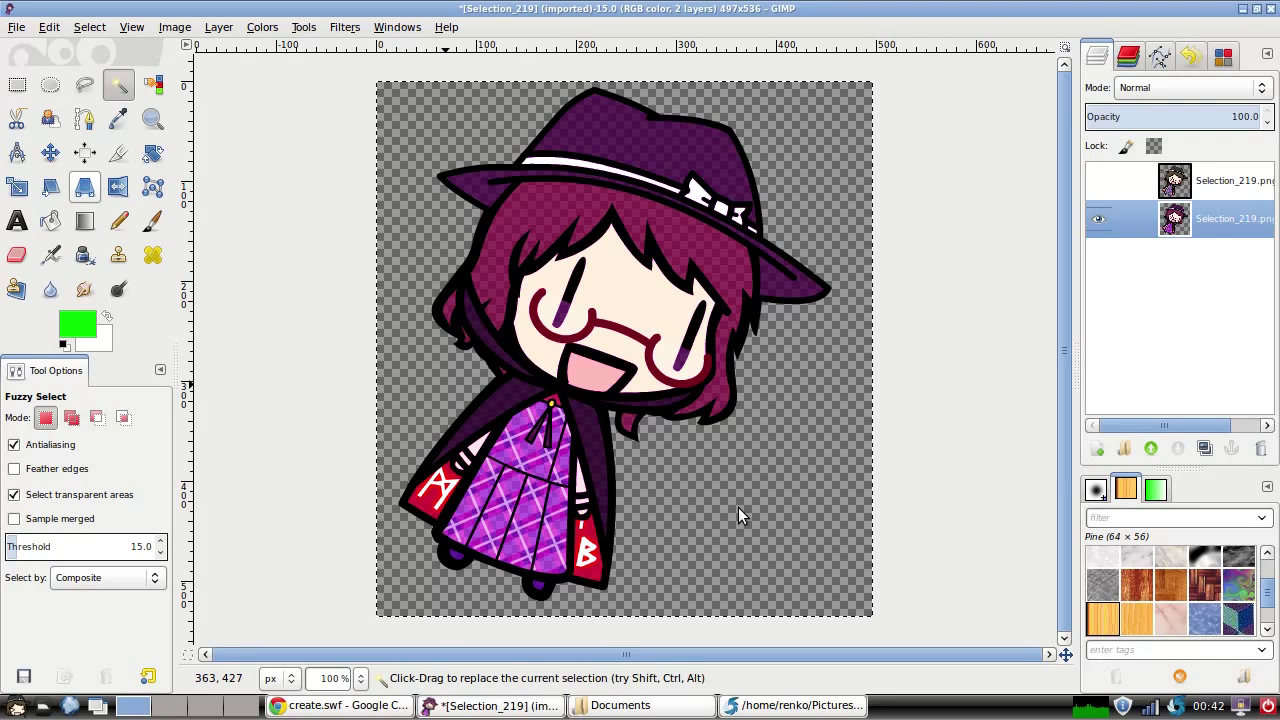
pyautogui.click(1098, 182)
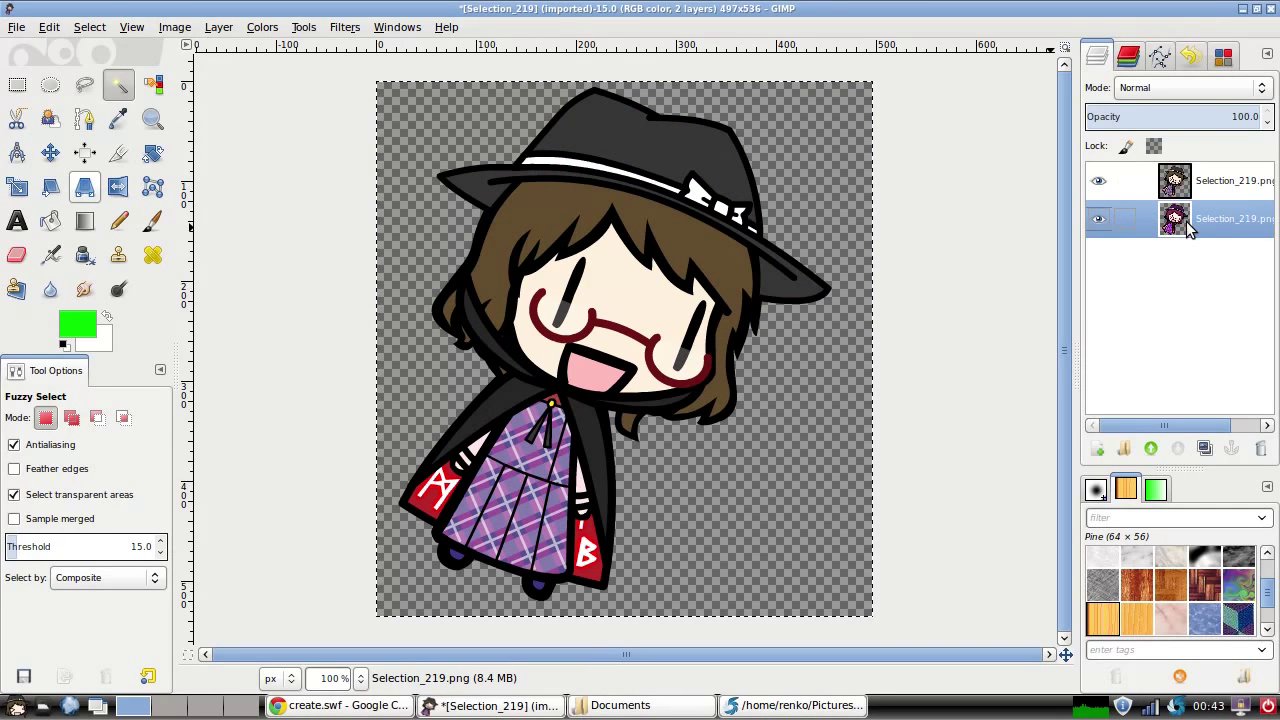
pyautogui.click(1195, 182)
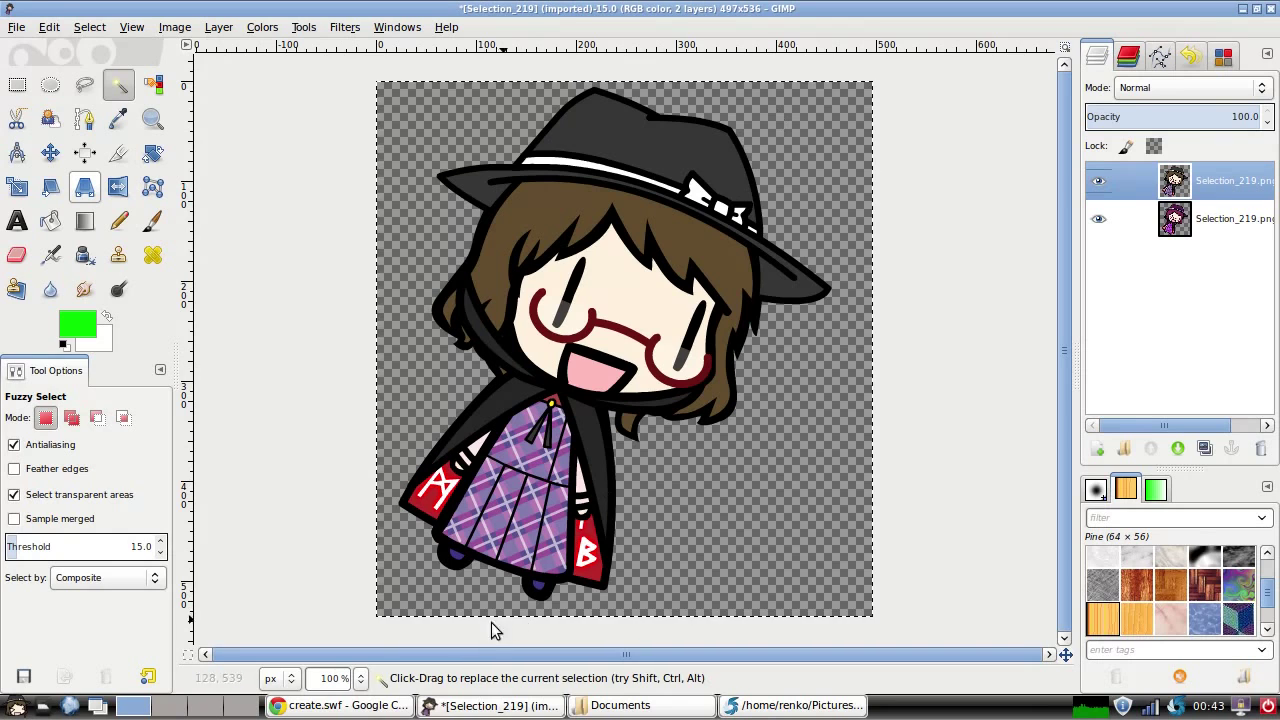
# Examine the edges of the hat, hair and cape in the combined layers at 400% zoom, and return to 100%.
pyautogui.click(361, 678)
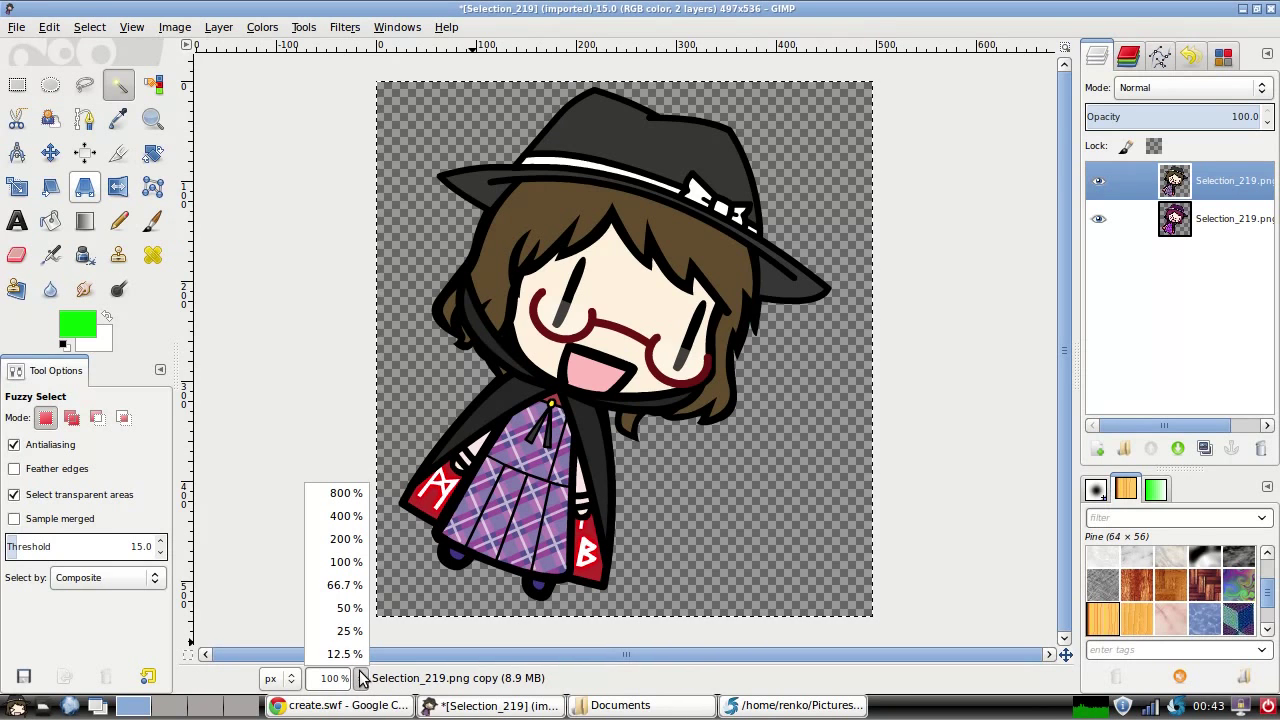
pyautogui.click(355, 516)
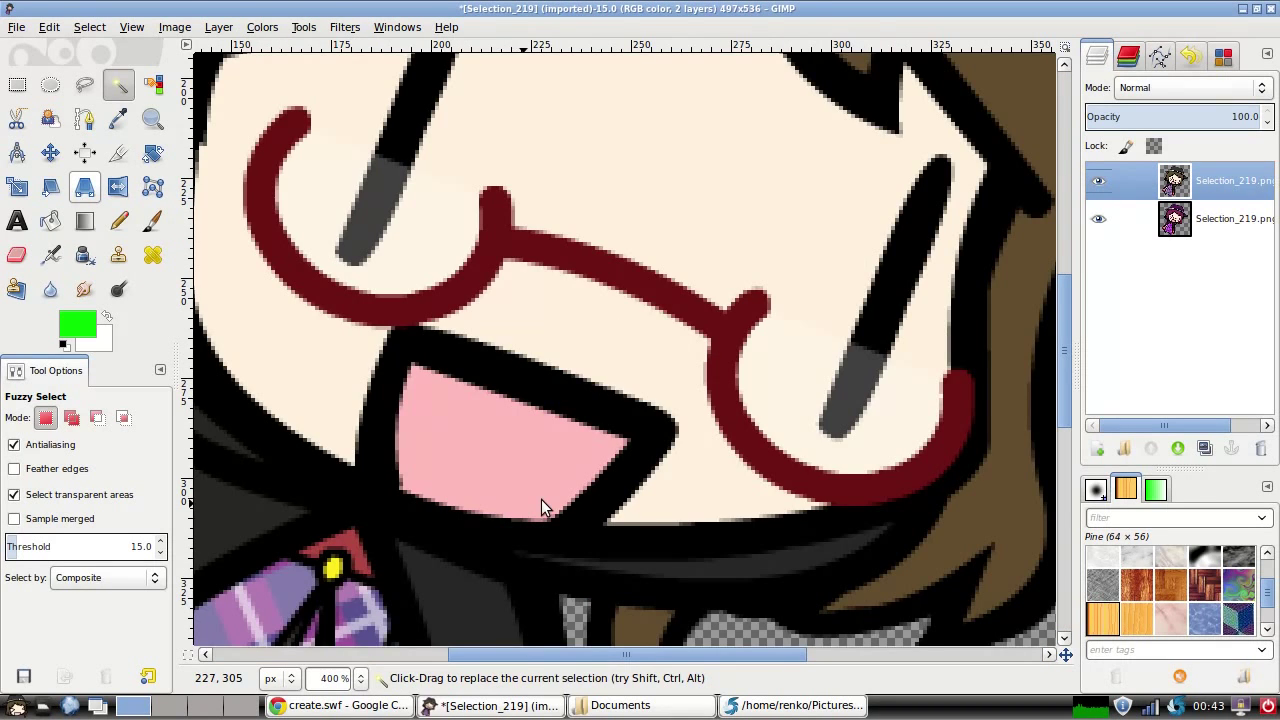
pyautogui.scroll(8, 541, 505)
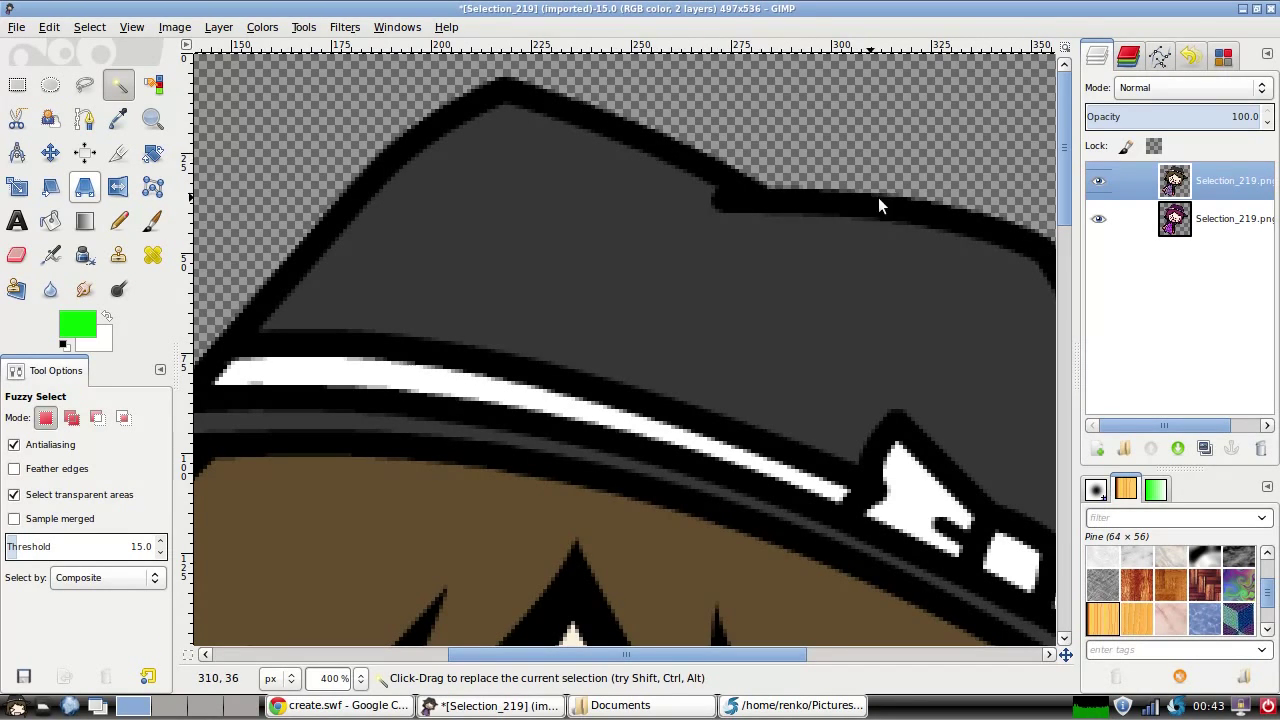
pyautogui.scroll(-15, 932, 220)
pyautogui.scroll(15, 932, 220)
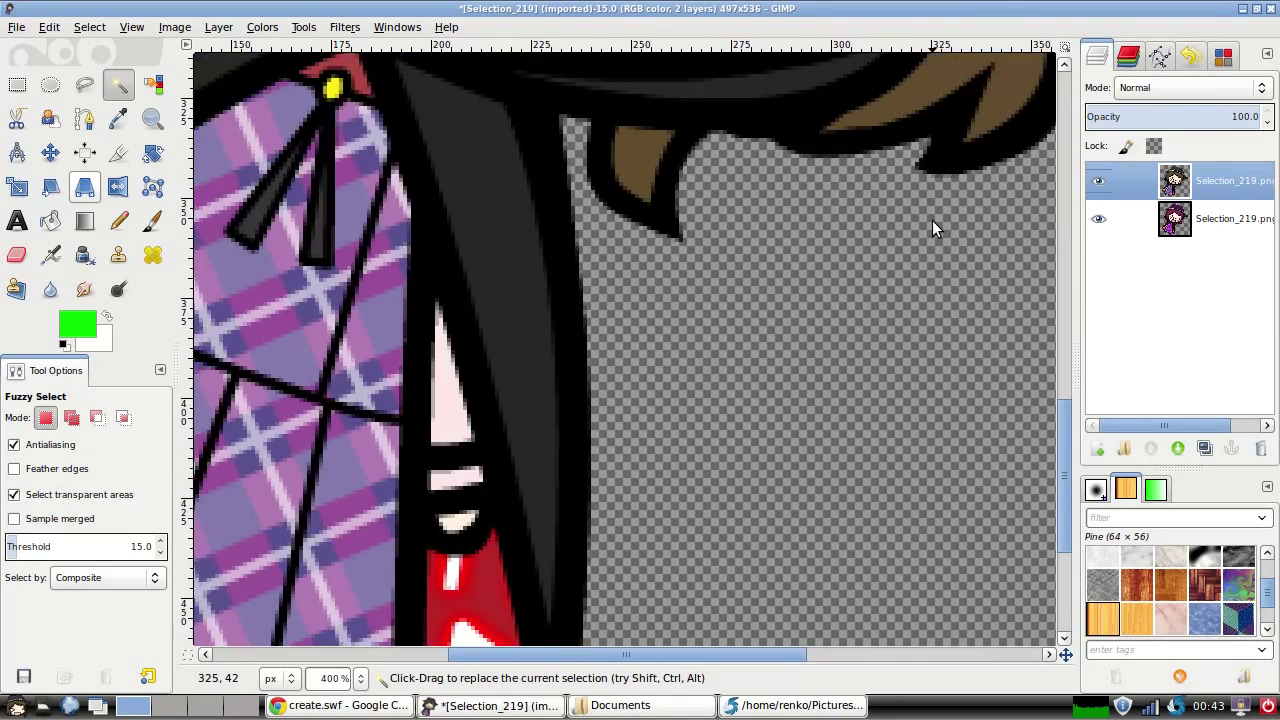
pyautogui.click(361, 678)
pyautogui.click(349, 562)
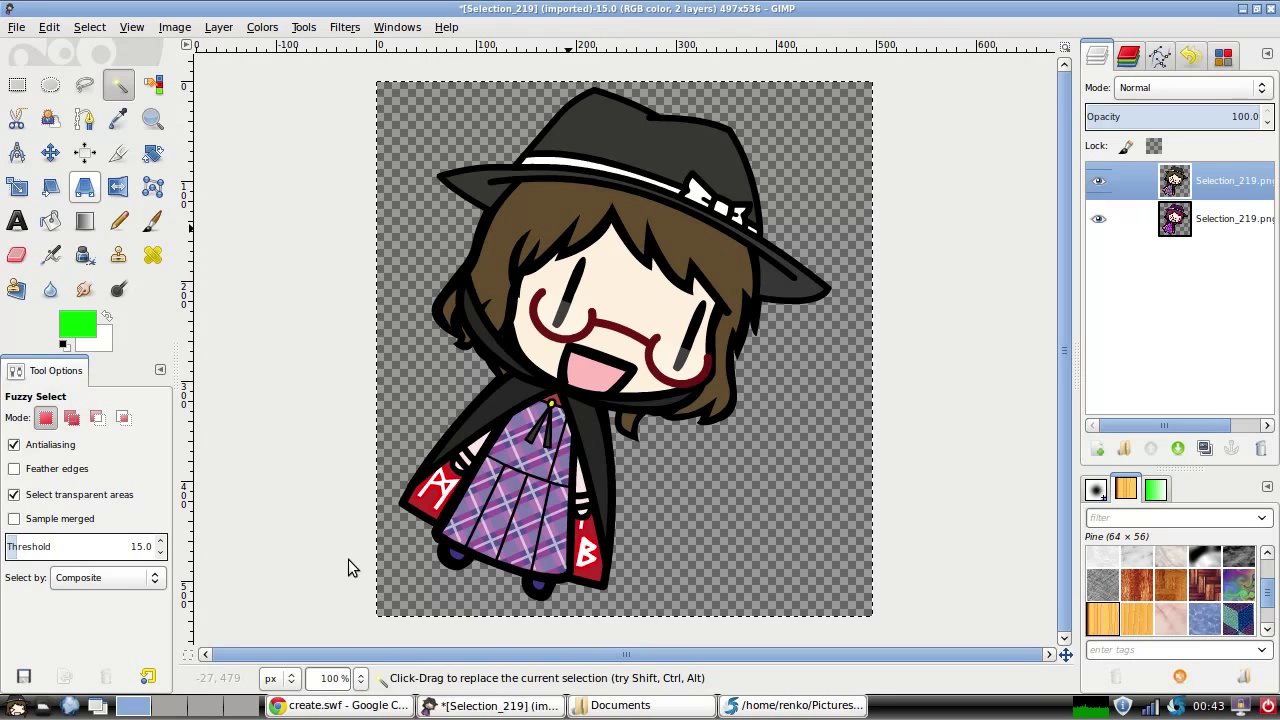
# Switch to create.swf in Google Chrome and move the character about 100 px leftward on the green background.
pyautogui.click(368, 708)
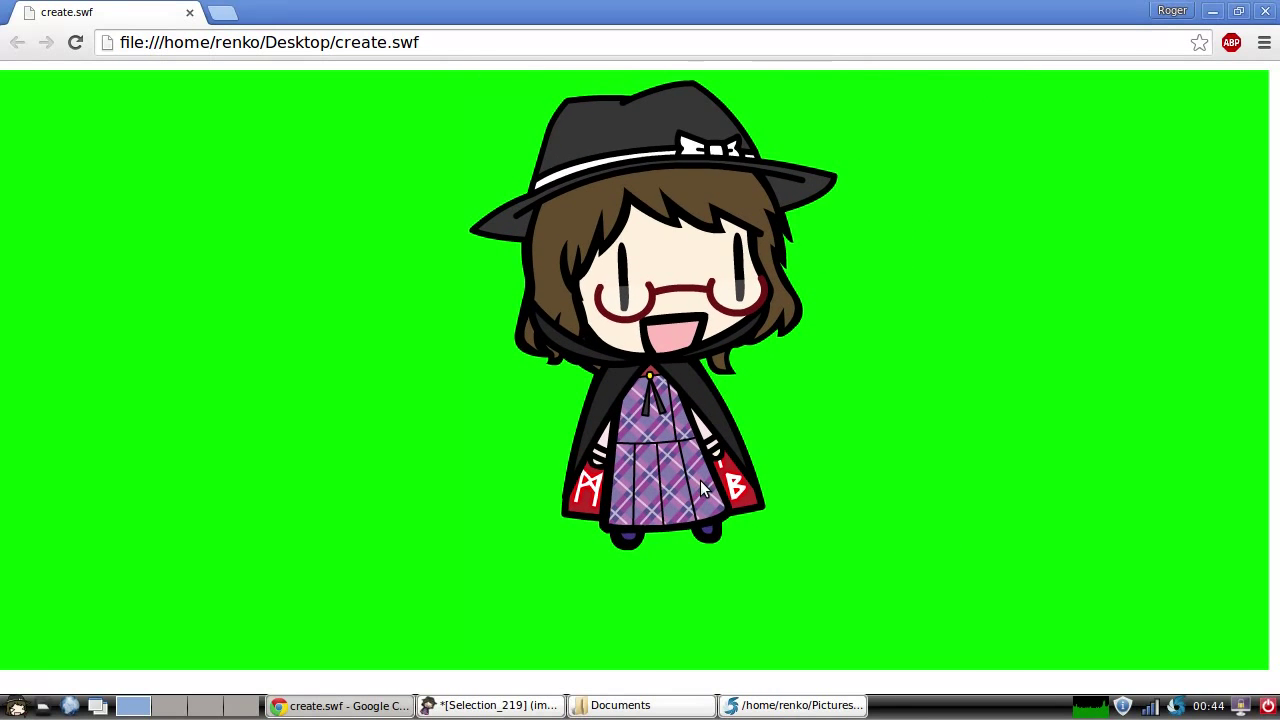
pyautogui.moveTo(649, 436); pyautogui.dragTo(524, 462)
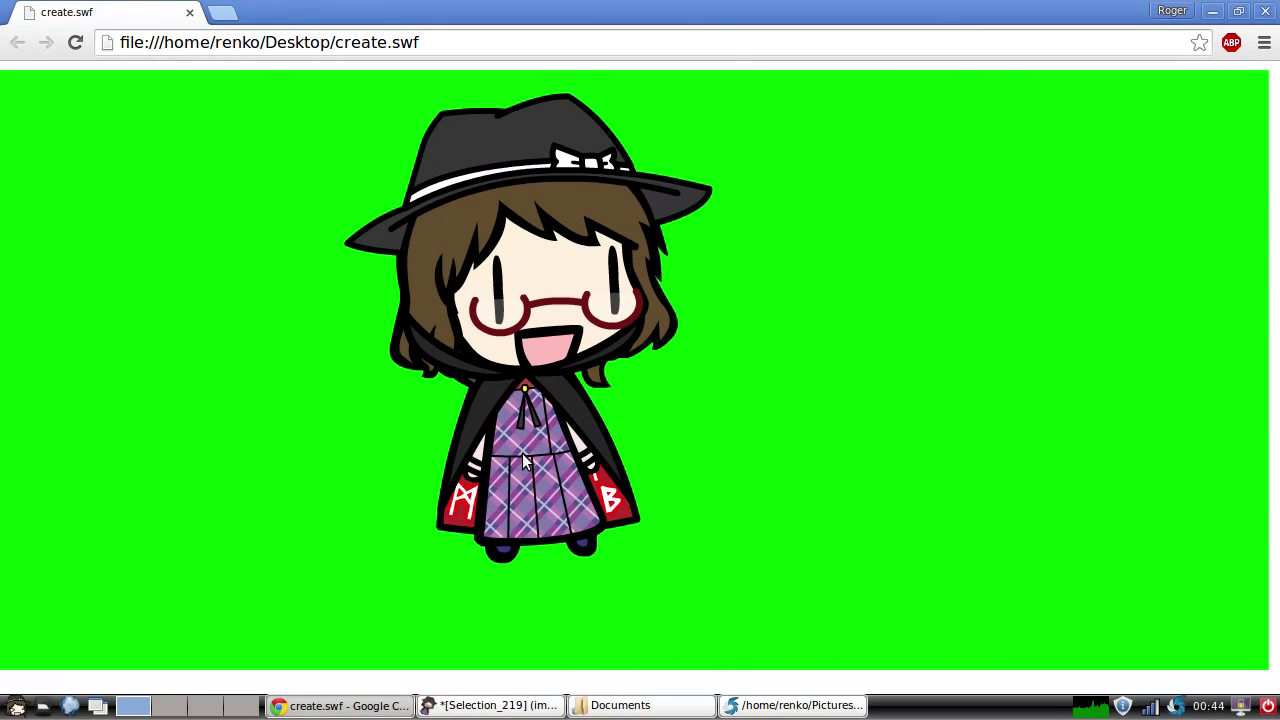